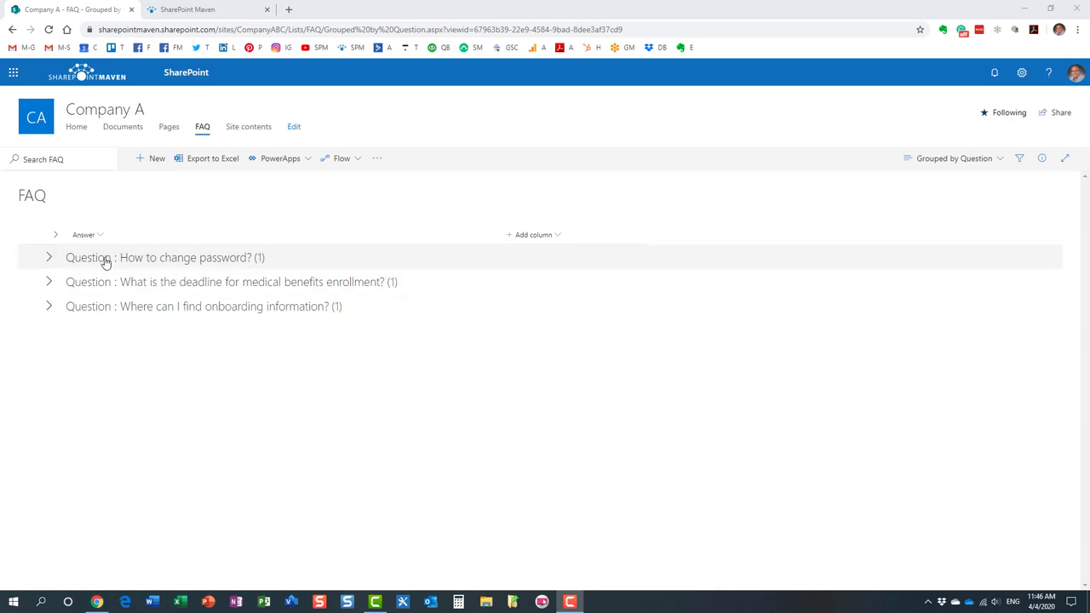
# Step: Expand the grouped questions in the FAQ list to examine their answers, and collapse them again
pyautogui.click(49, 261)
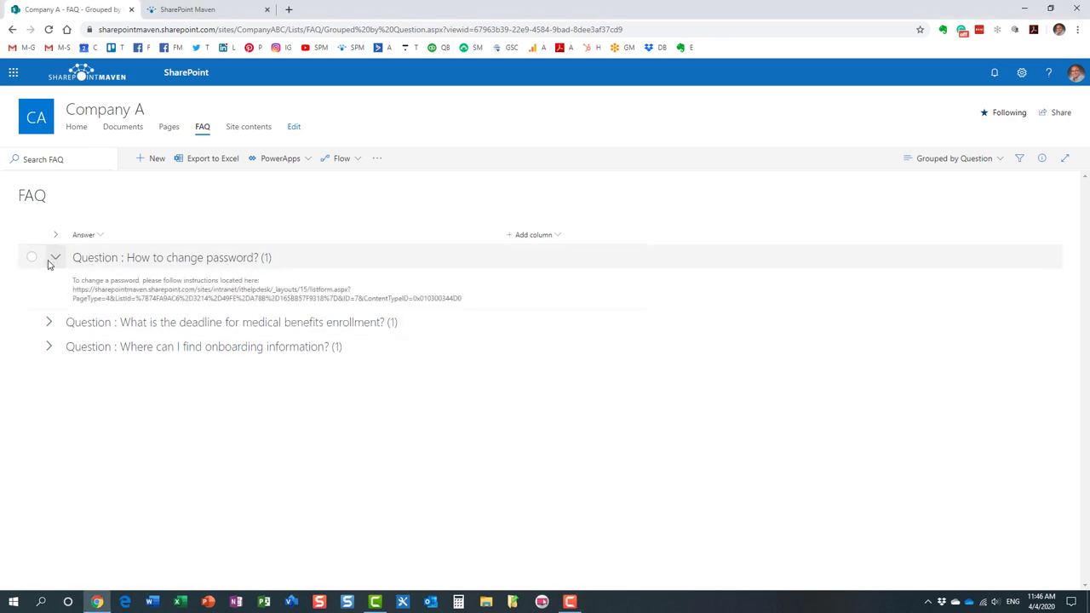
pyautogui.click(47, 323)
pyautogui.click(54, 373)
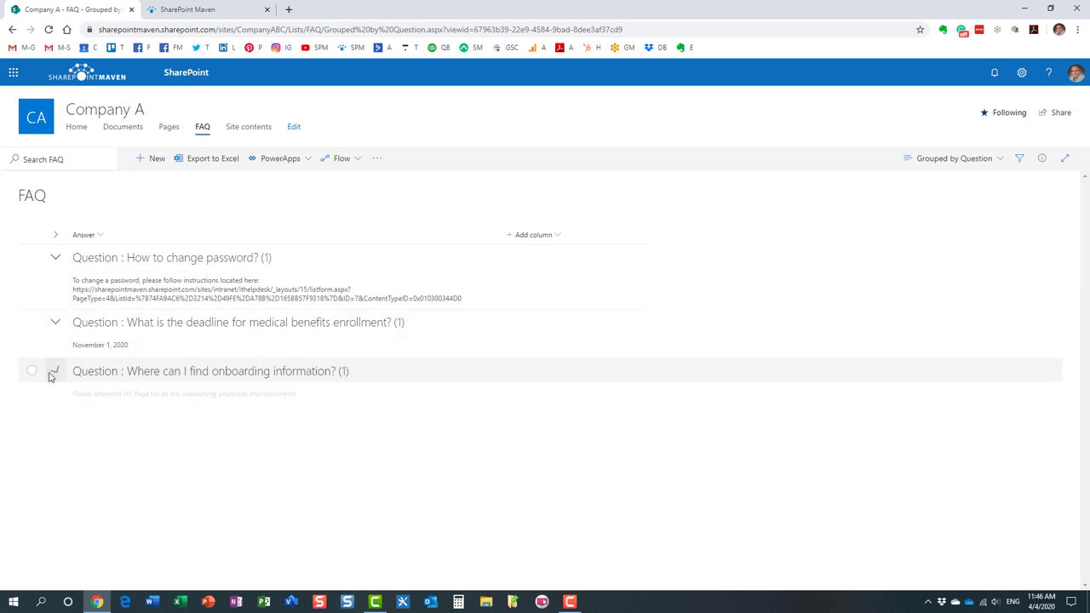
pyautogui.click(54, 323)
pyautogui.click(56, 261)
pyautogui.click(55, 308)
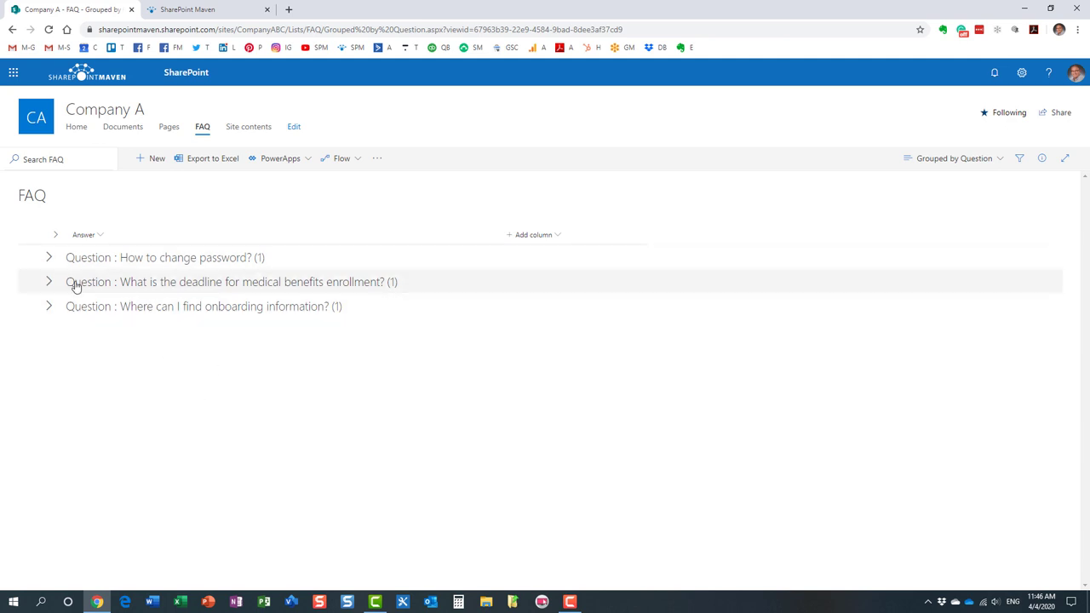
pyautogui.click(48, 258)
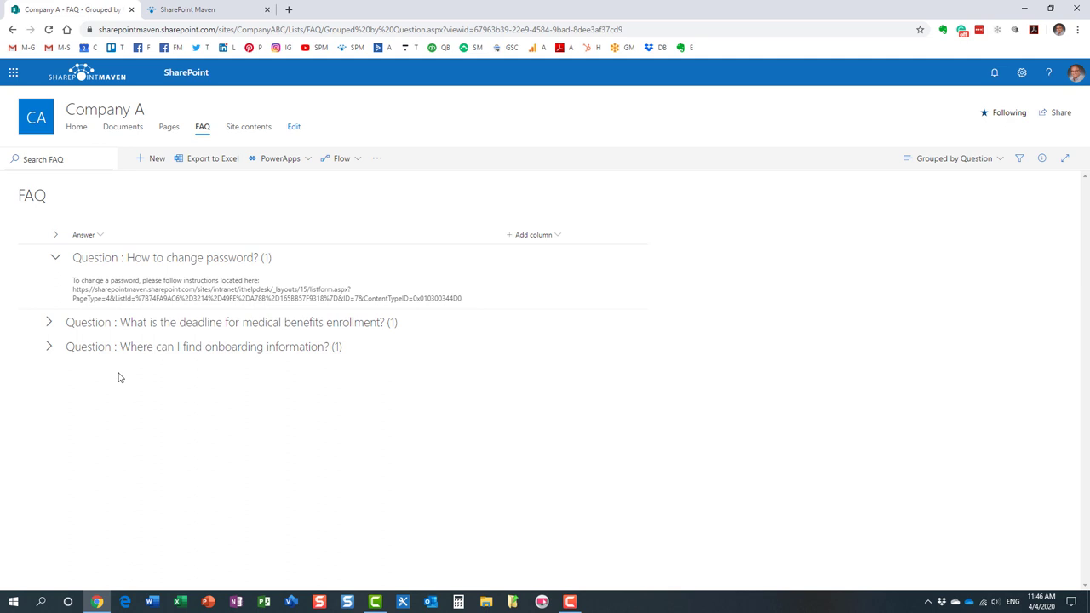
pyautogui.click(49, 322)
pyautogui.click(49, 322)
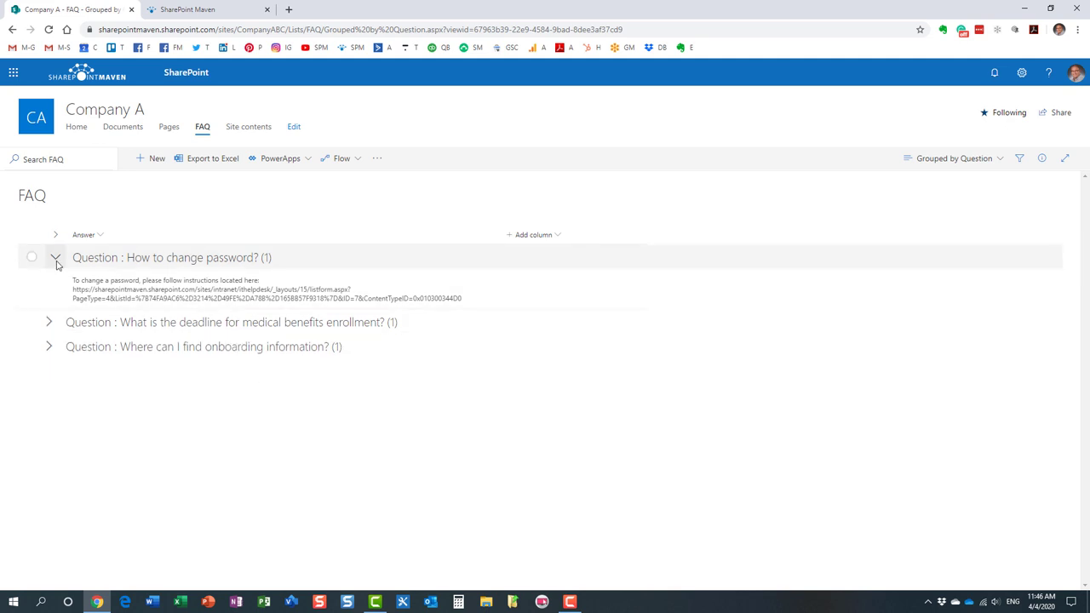
pyautogui.click(56, 258)
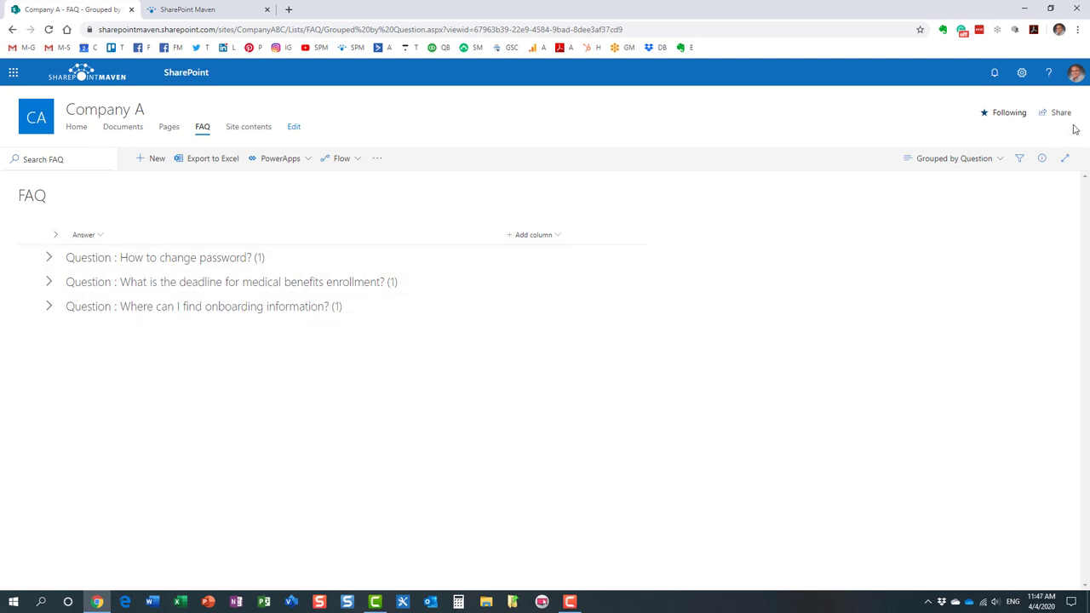
# Step: Create a new list named "FAQ List" from the site contents of the Company A site
pyautogui.click(1021, 73)
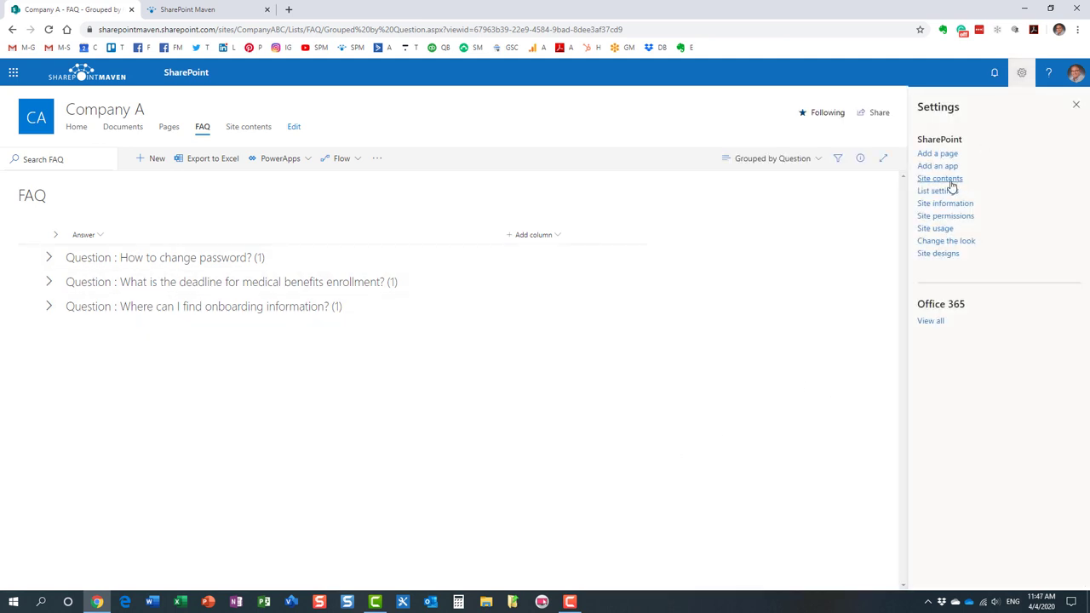
pyautogui.click(950, 179)
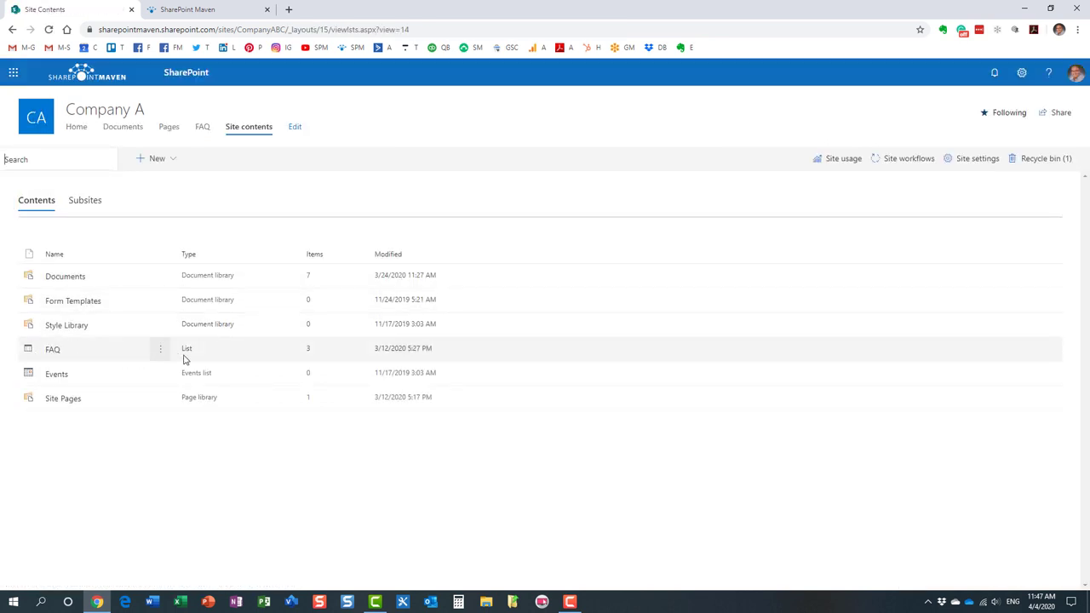
pyautogui.click(161, 159)
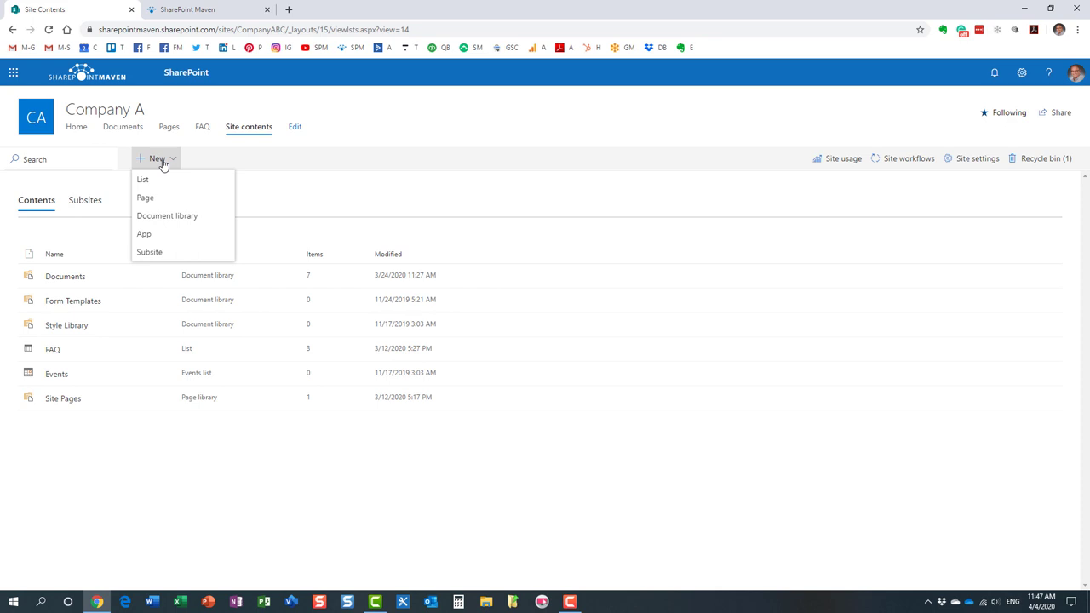
pyautogui.click(168, 182)
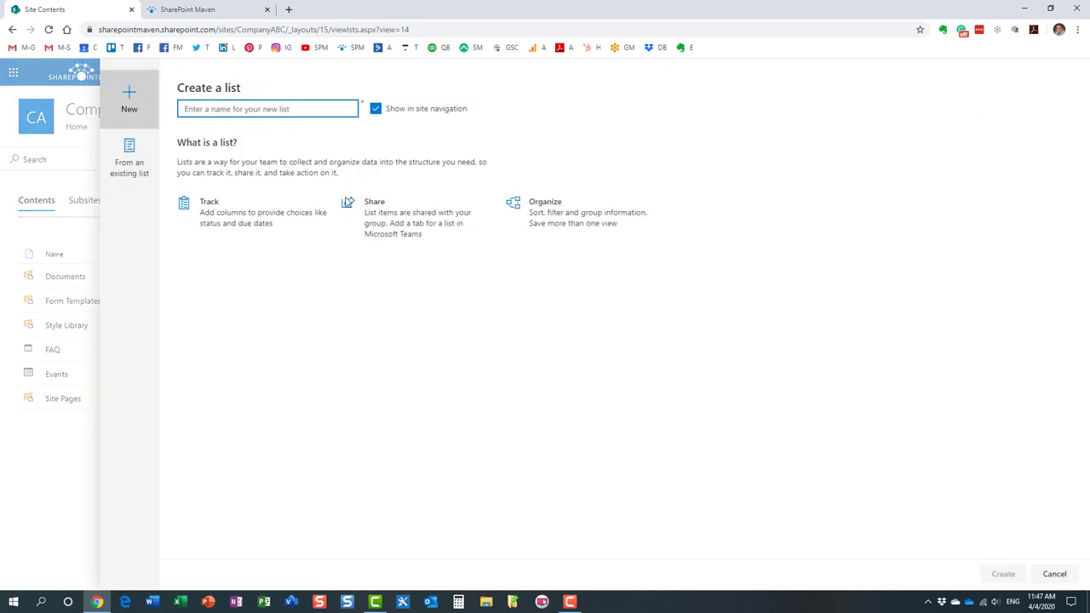
pyautogui.write('FAQ')
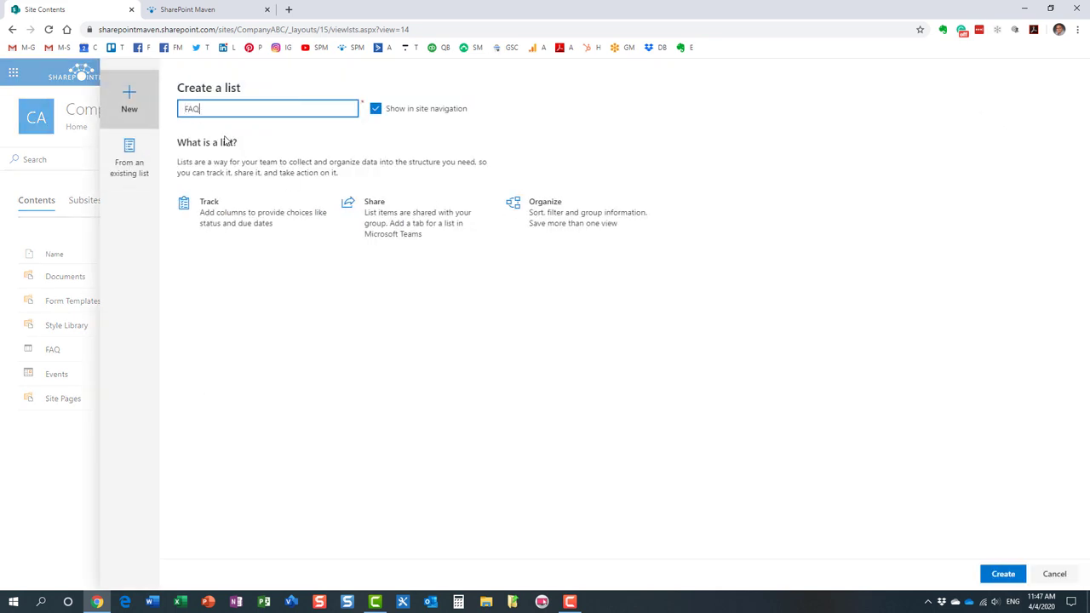
pyautogui.write(' List')
pyautogui.click(1003, 574)
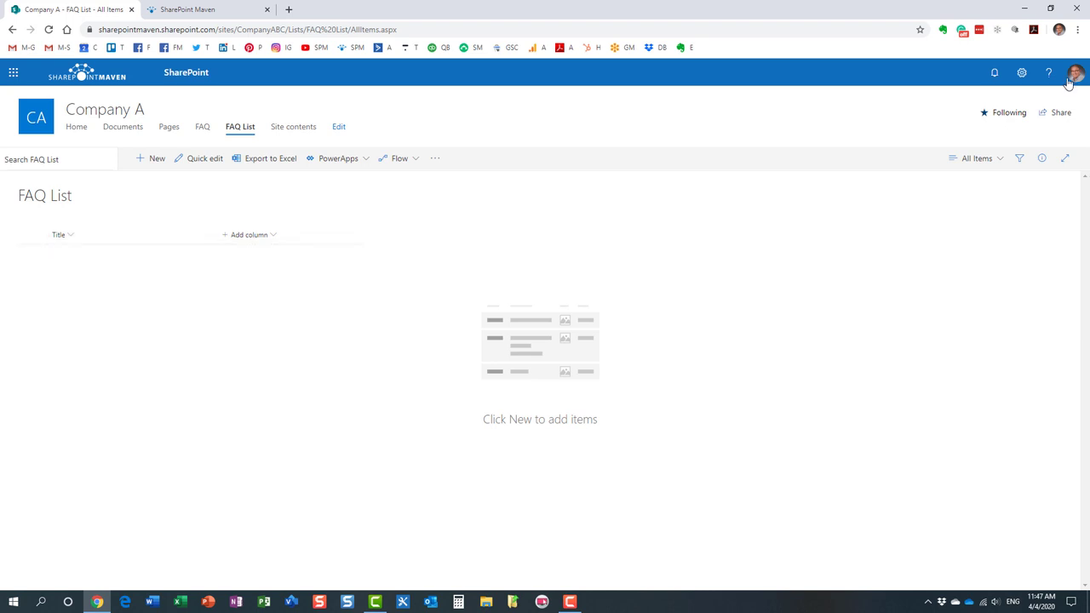
# Step: Rename the Title column of FAQ List to "Question" in the list settings and return to the list
pyautogui.click(1022, 74)
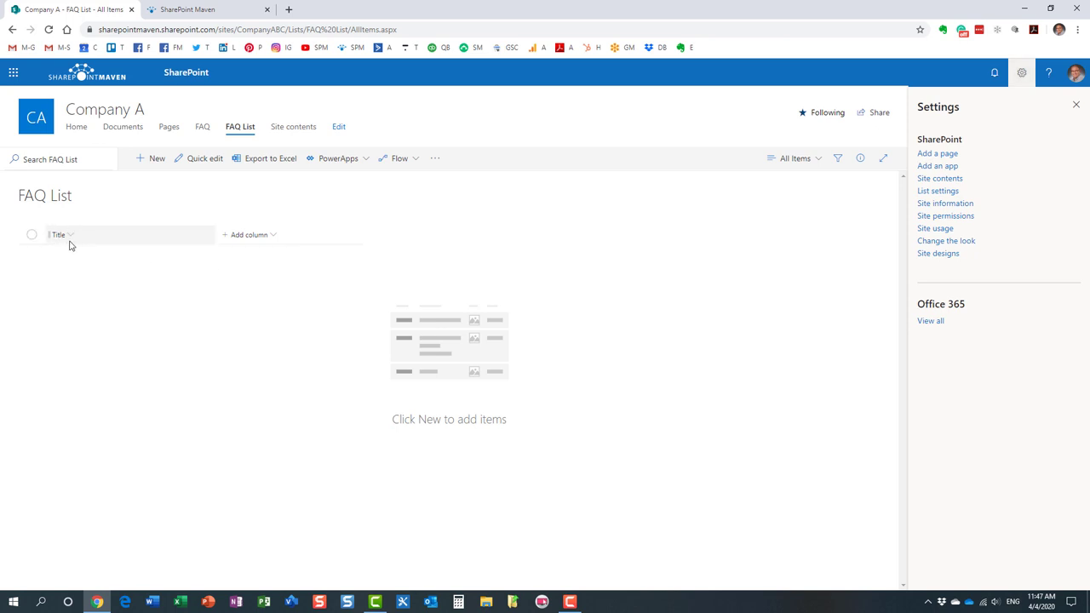
pyautogui.click(944, 192)
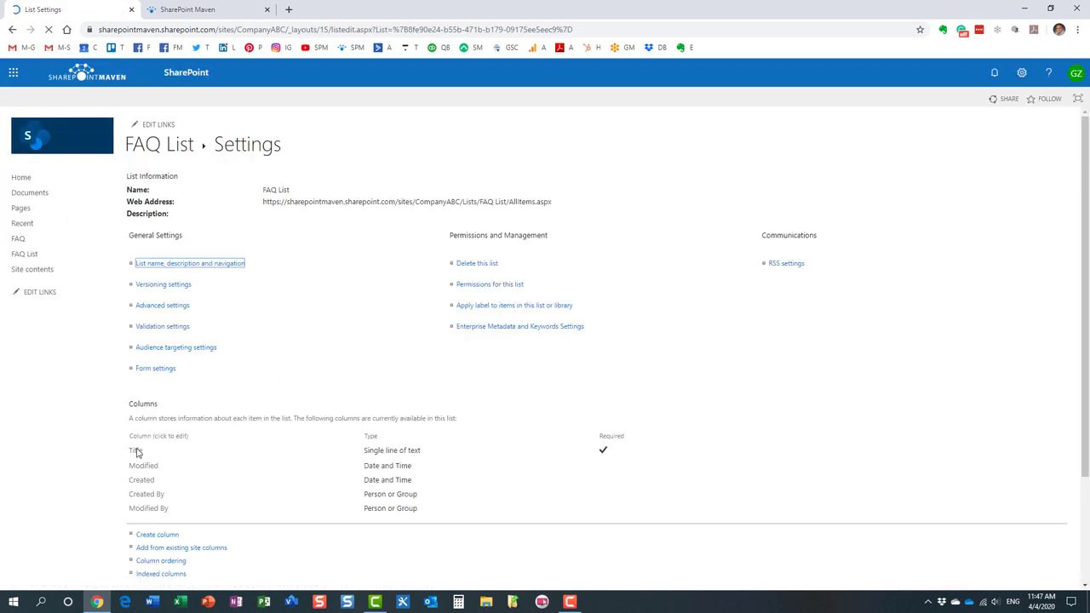
pyautogui.click(134, 452)
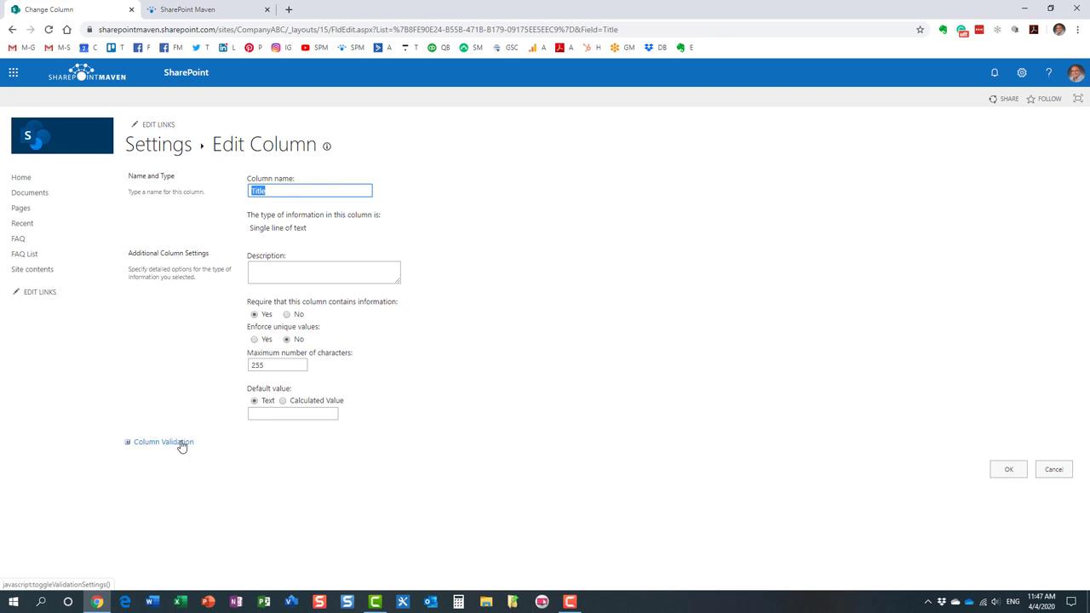
pyautogui.write('Question')
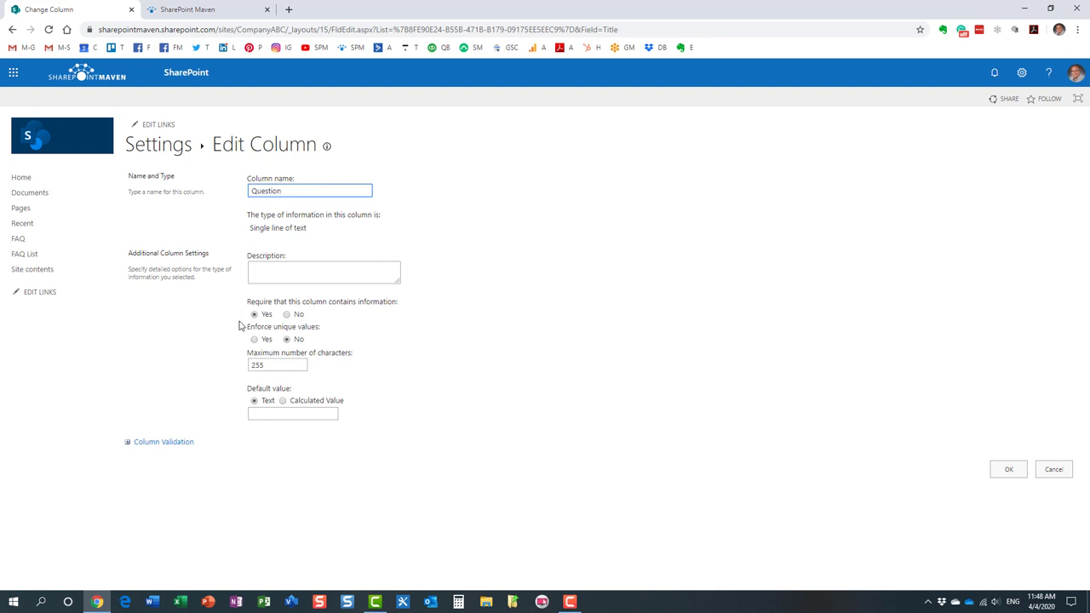
pyautogui.click(999, 471)
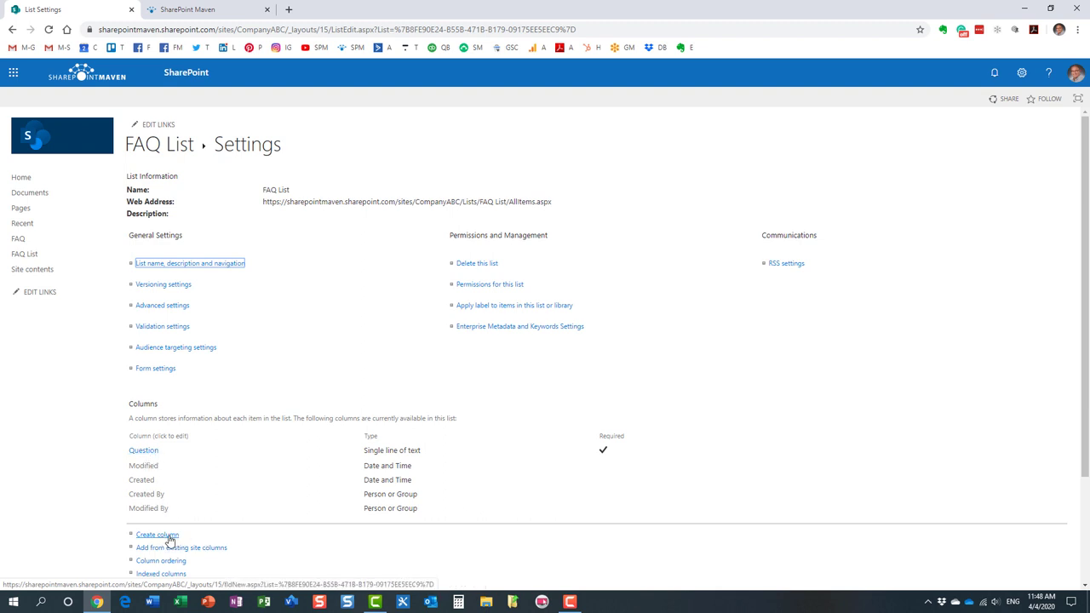
pyautogui.click(149, 147)
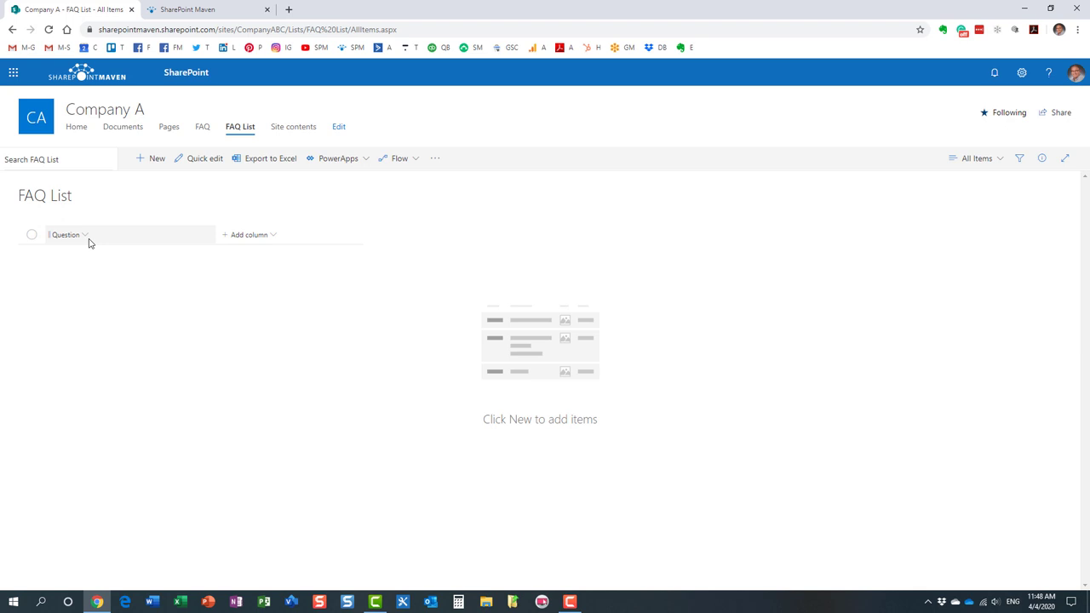
# Step: Add a single line of text column named "Answer" to FAQ List
pyautogui.click(273, 240)
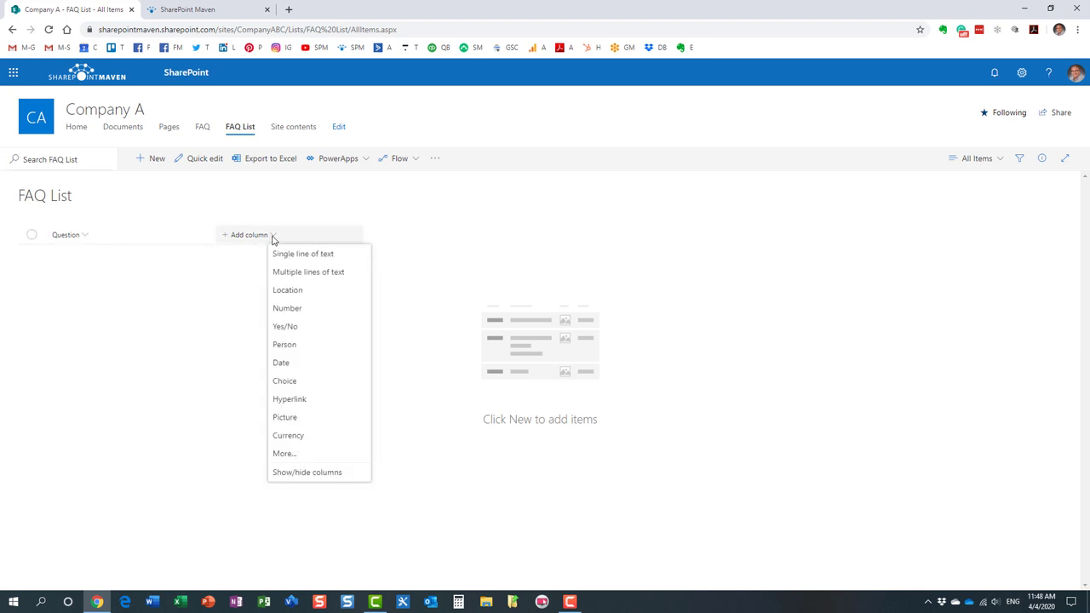
pyautogui.click(318, 258)
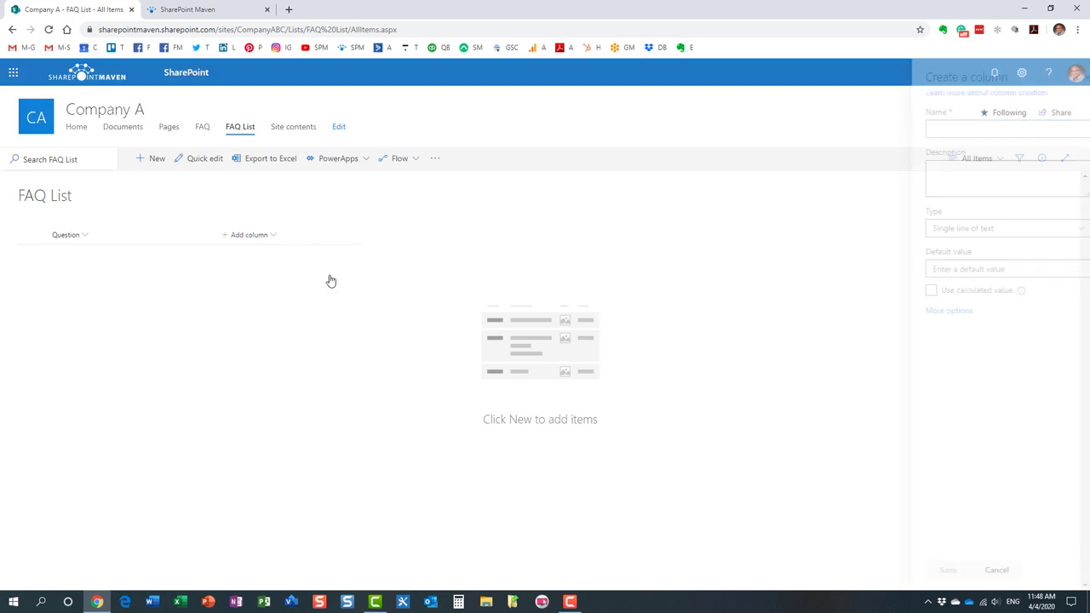
pyautogui.write('Answer')
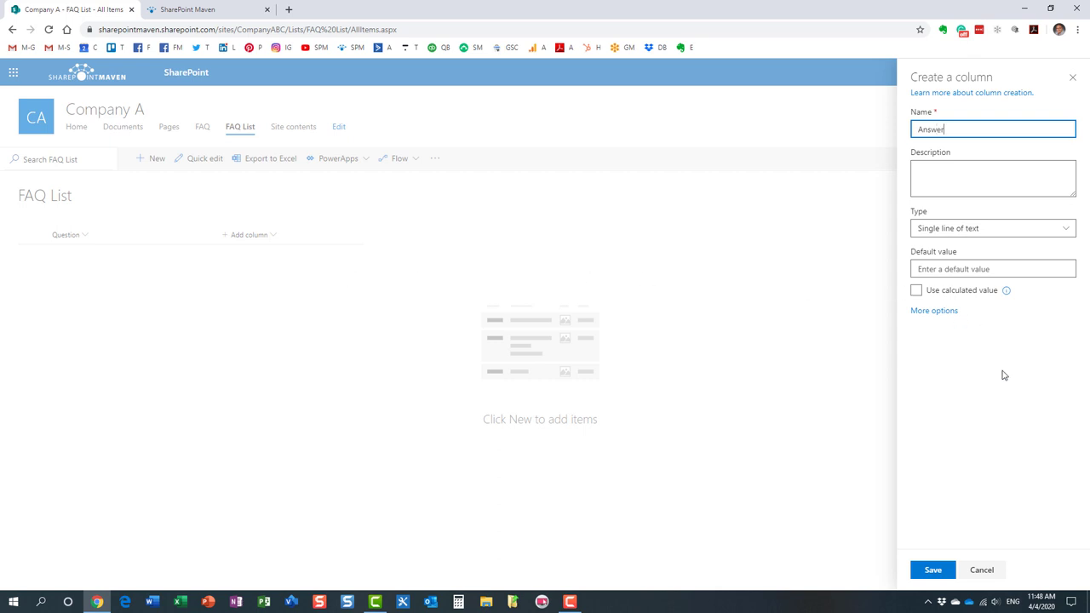
pyautogui.click(934, 570)
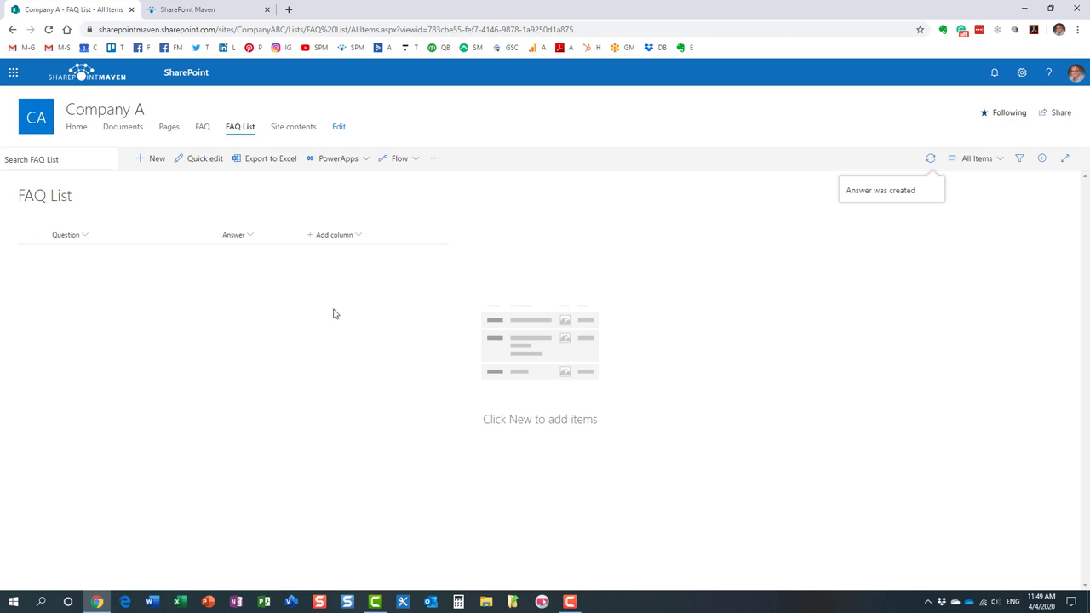
# Step: Add a choice column named "Category" with the choices HR and IT to FAQ List
pyautogui.click(357, 239)
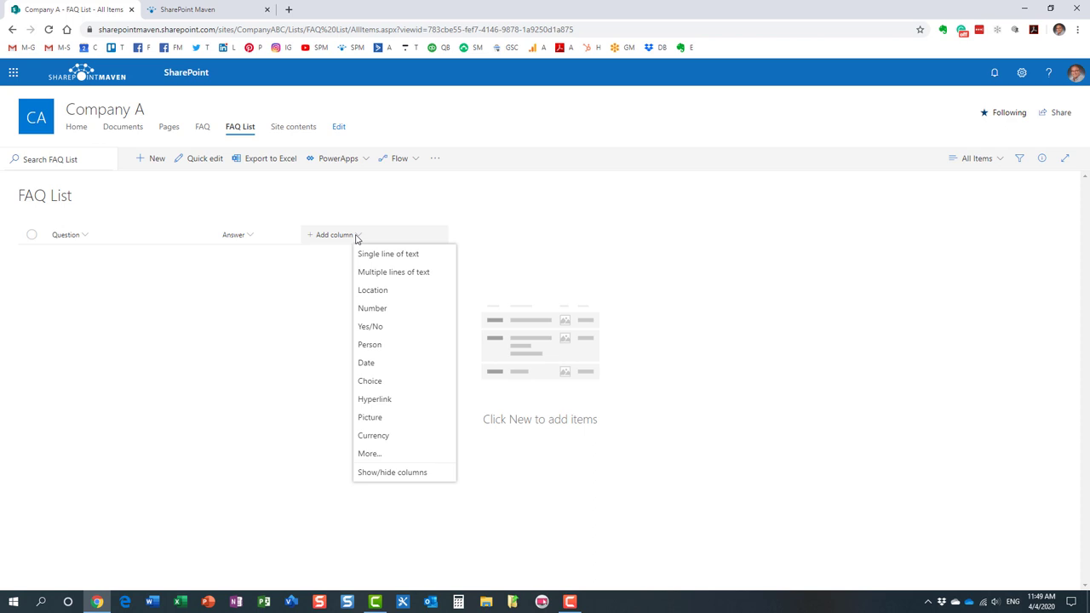
pyautogui.click(384, 382)
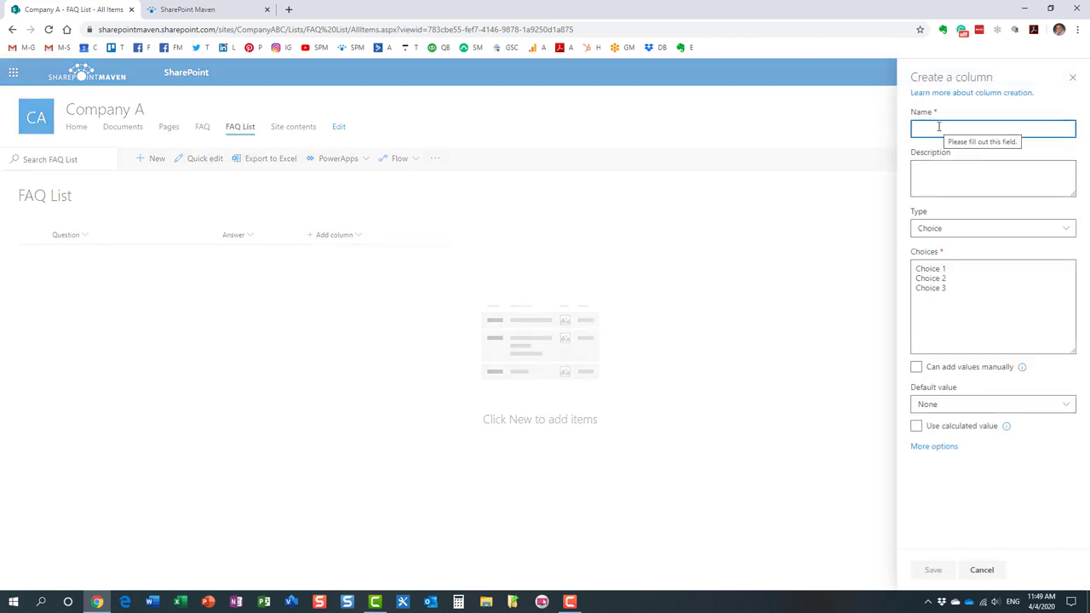
pyautogui.write('Catego')
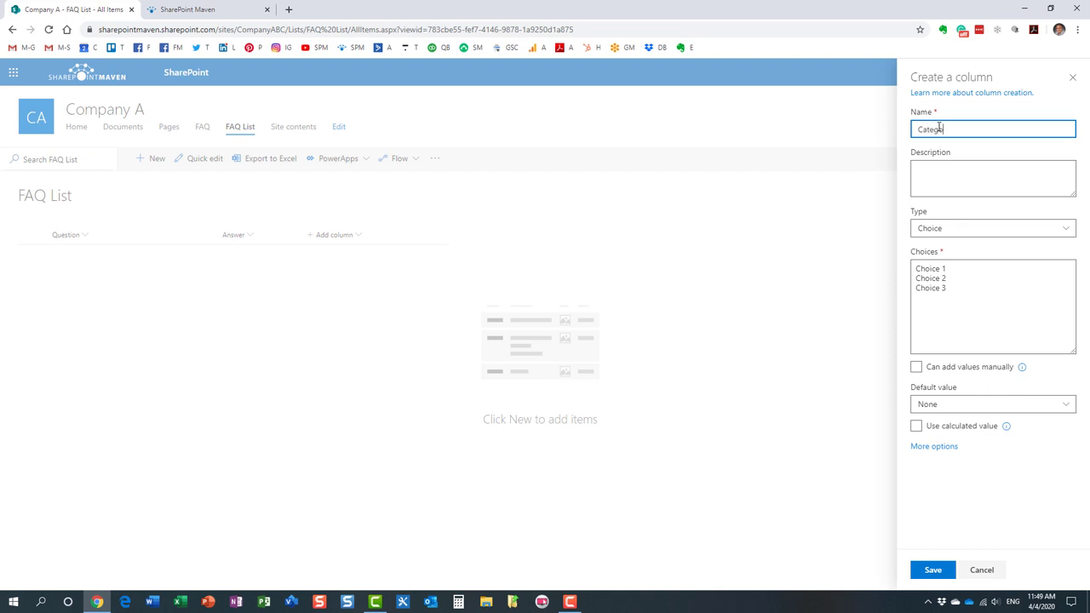
pyautogui.write('ry')
pyautogui.moveTo(959, 304); pyautogui.dragTo(843, 262)
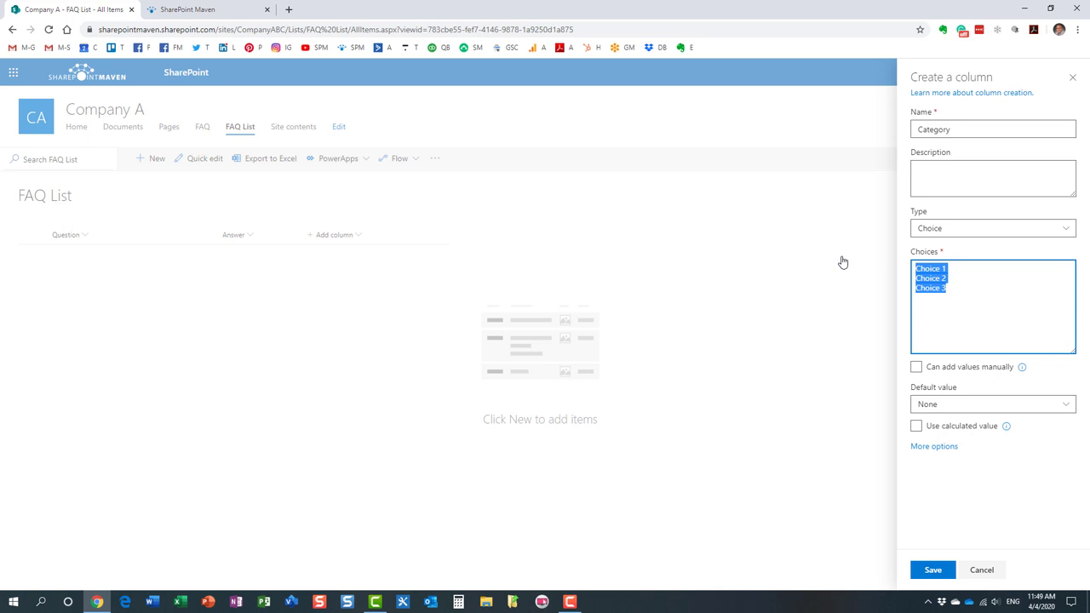
pyautogui.write('HR')
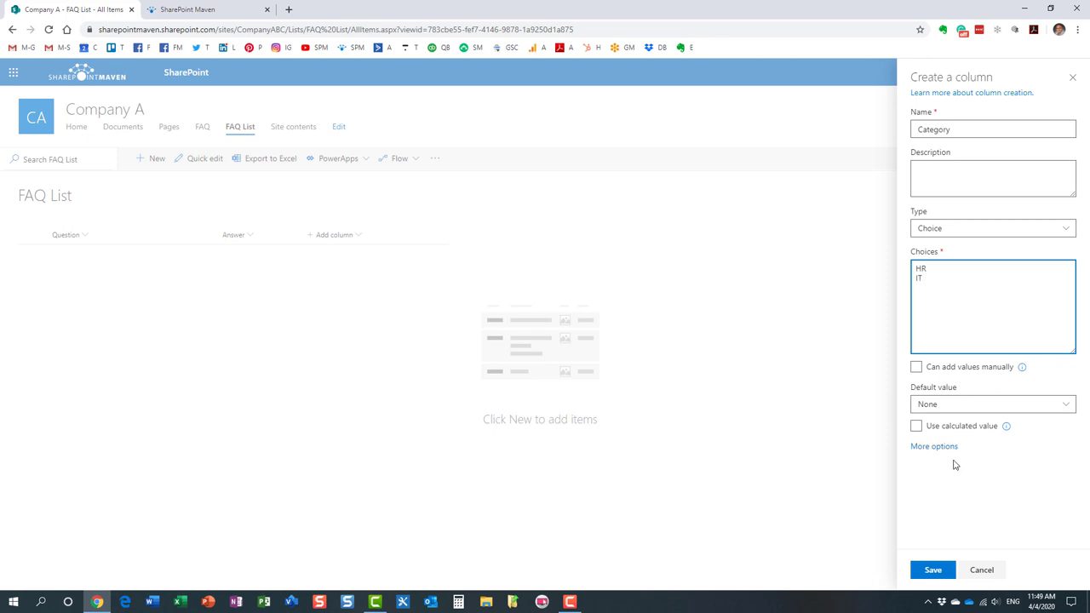
pyautogui.click(932, 570)
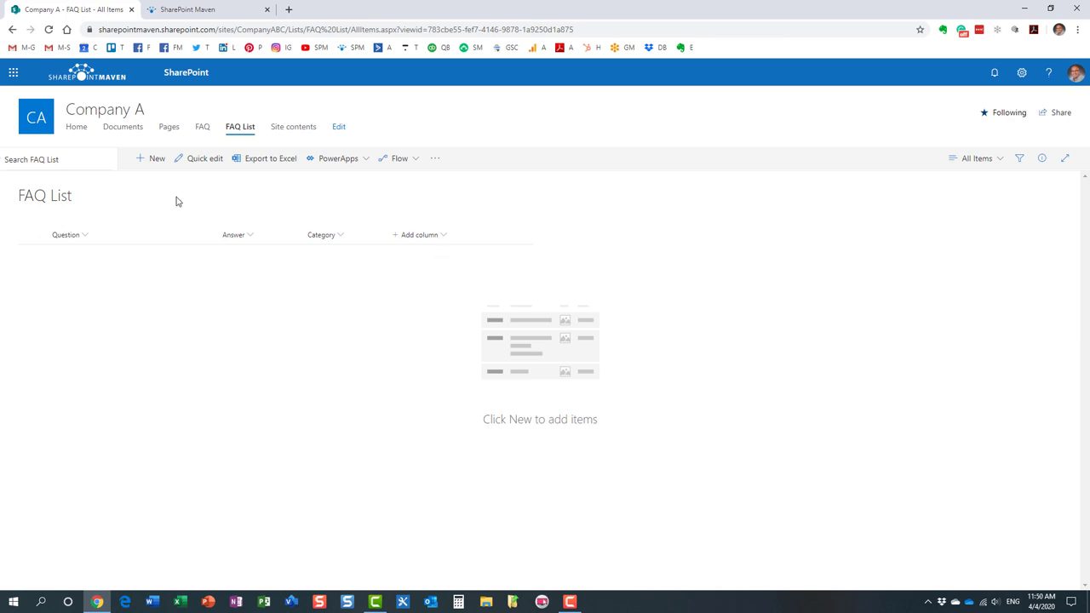
# Step: Add an item with the question "How to change password", the answer "Reference IT site" and the category IT
pyautogui.click(148, 160)
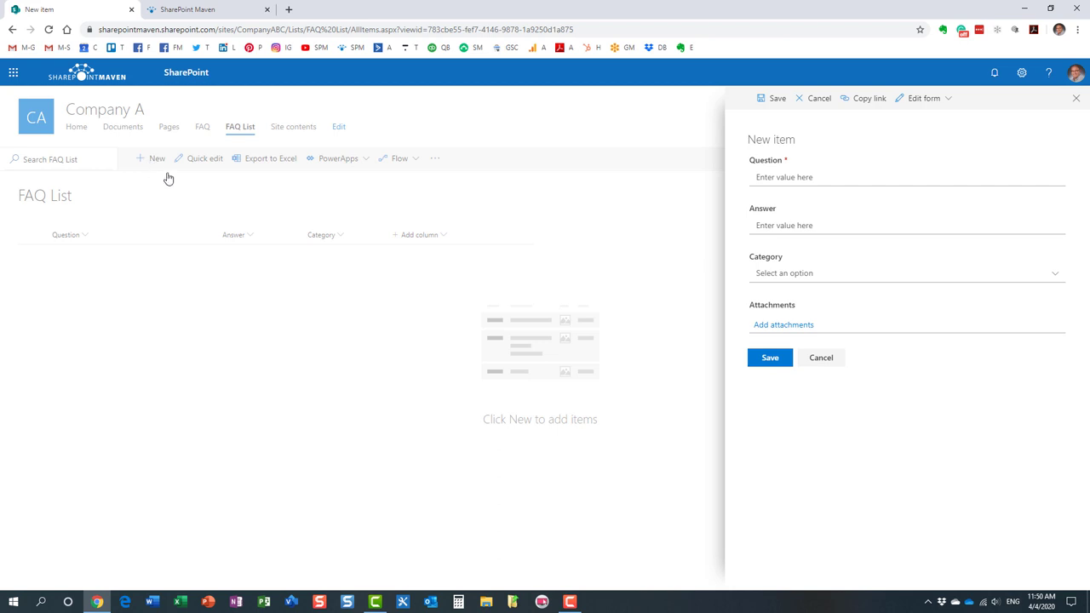
pyautogui.click(782, 177)
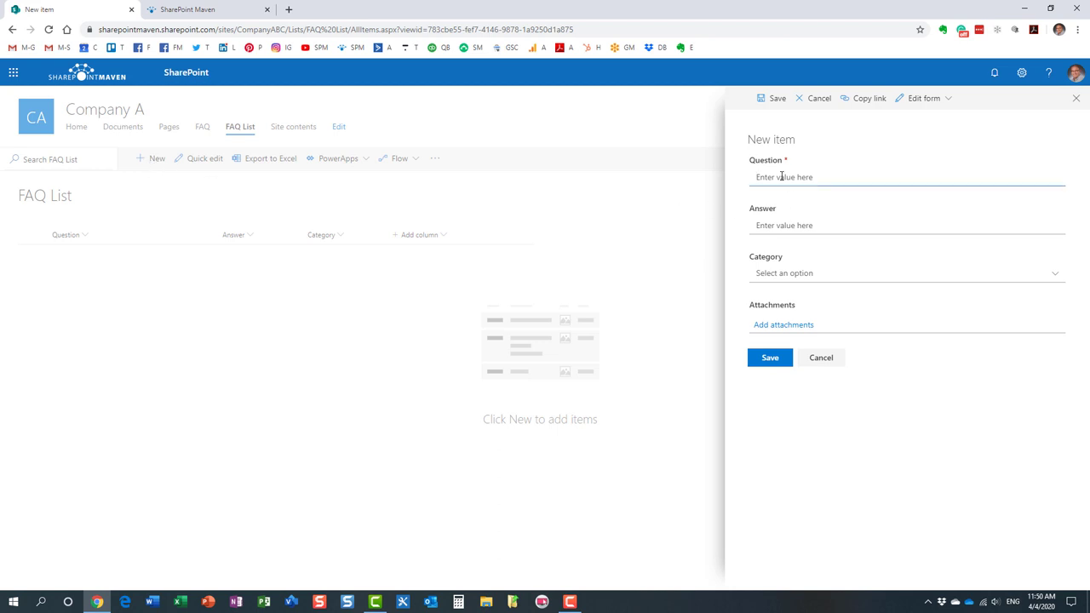
pyautogui.write('H')
pyautogui.write('ow to chnage ')
pyautogui.write('password')
pyautogui.click(766, 224)
pyautogui.write('Refere')
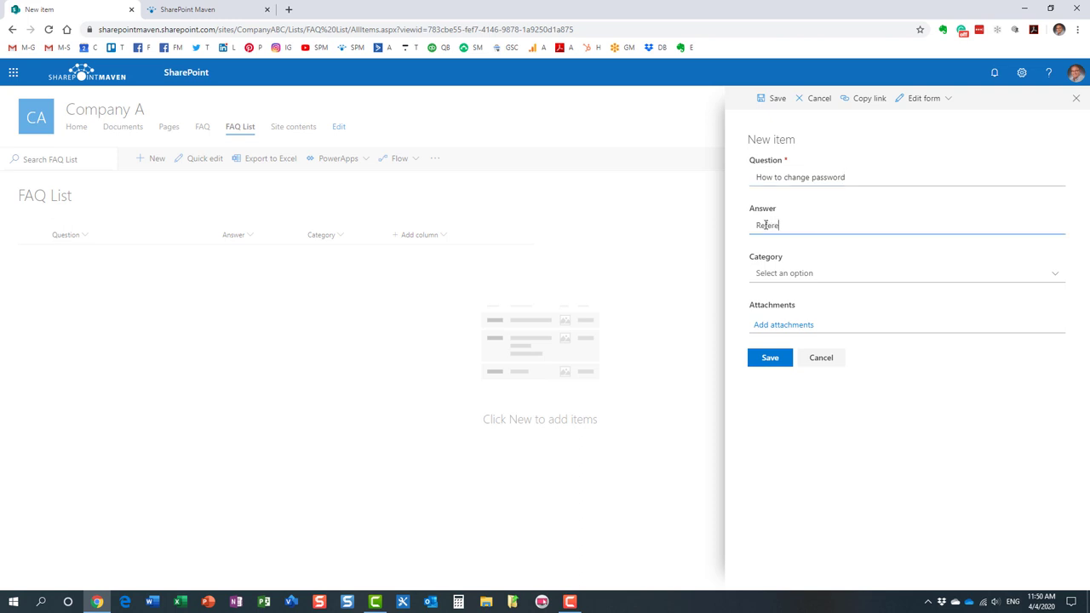
pyautogui.write('nce')
pyautogui.write('IT site')
pyautogui.click(796, 276)
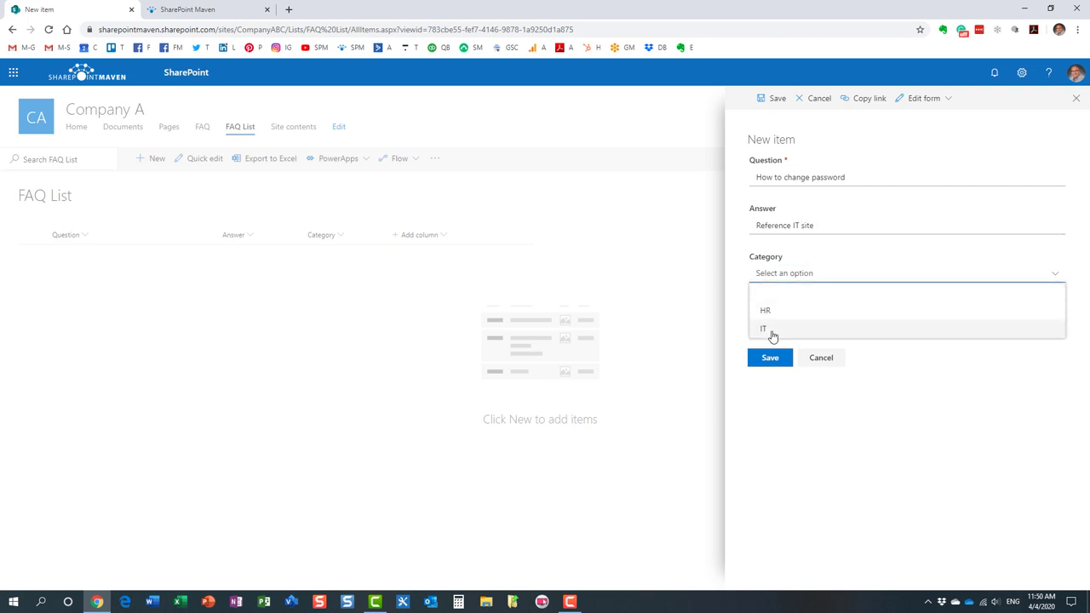
pyautogui.click(773, 333)
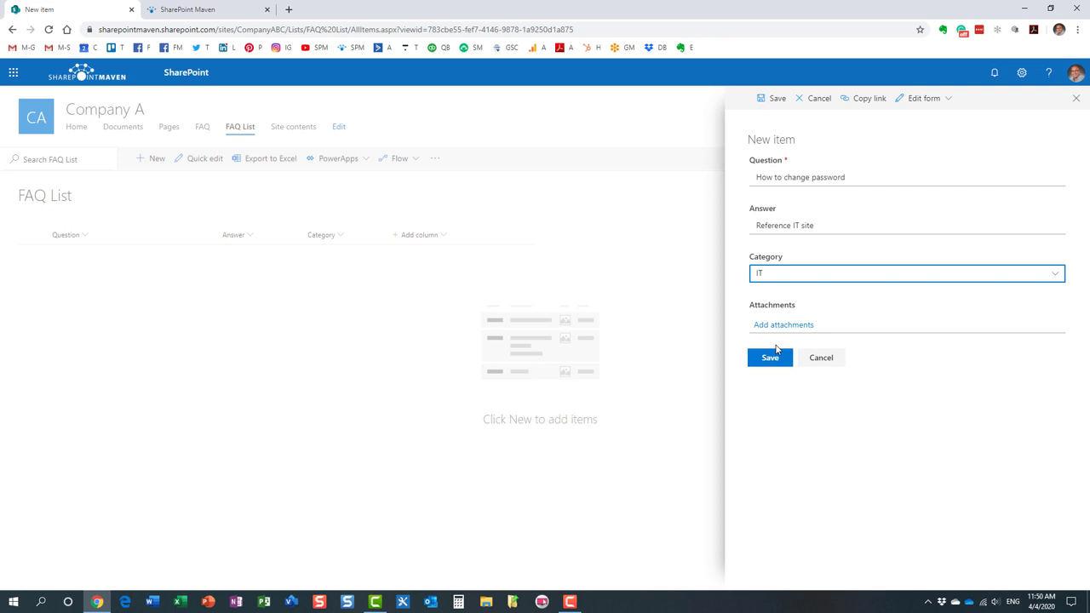
pyautogui.click(777, 360)
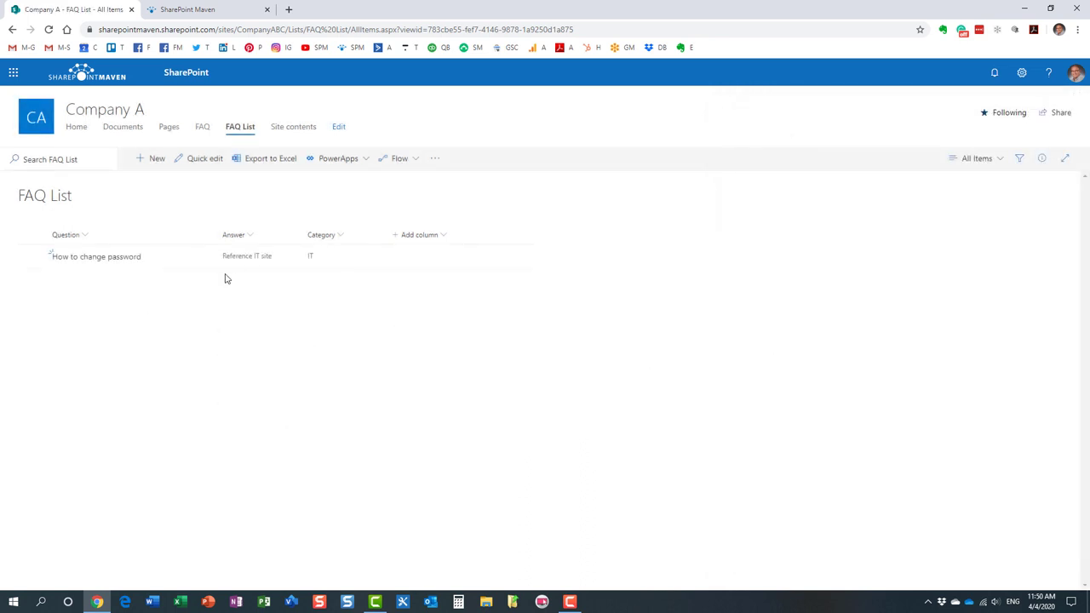
# Step: Add an item with the question "What is deadline for medical insurance enrollment", the answer "Nov 1, 2020" and the category HR
pyautogui.click(152, 159)
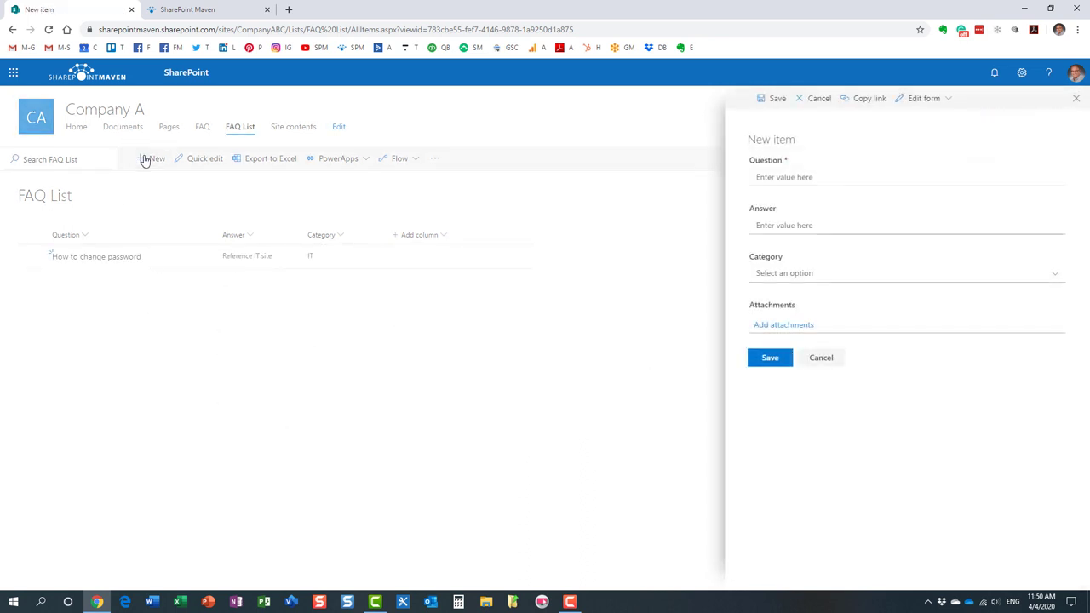
pyautogui.click(781, 177)
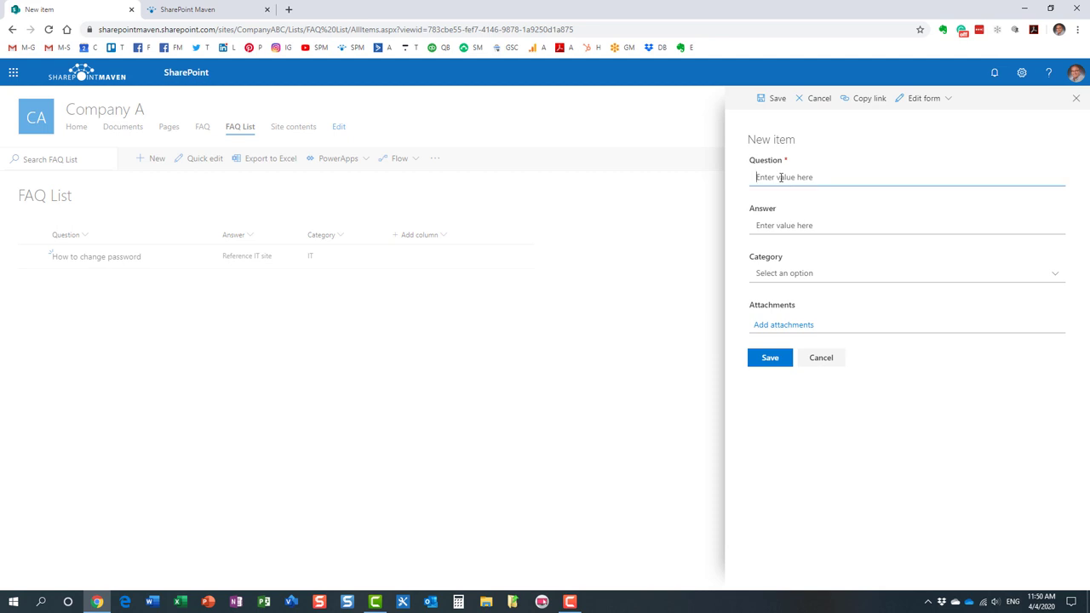
pyautogui.write('What is deadline for medical insurance enrollemtn')
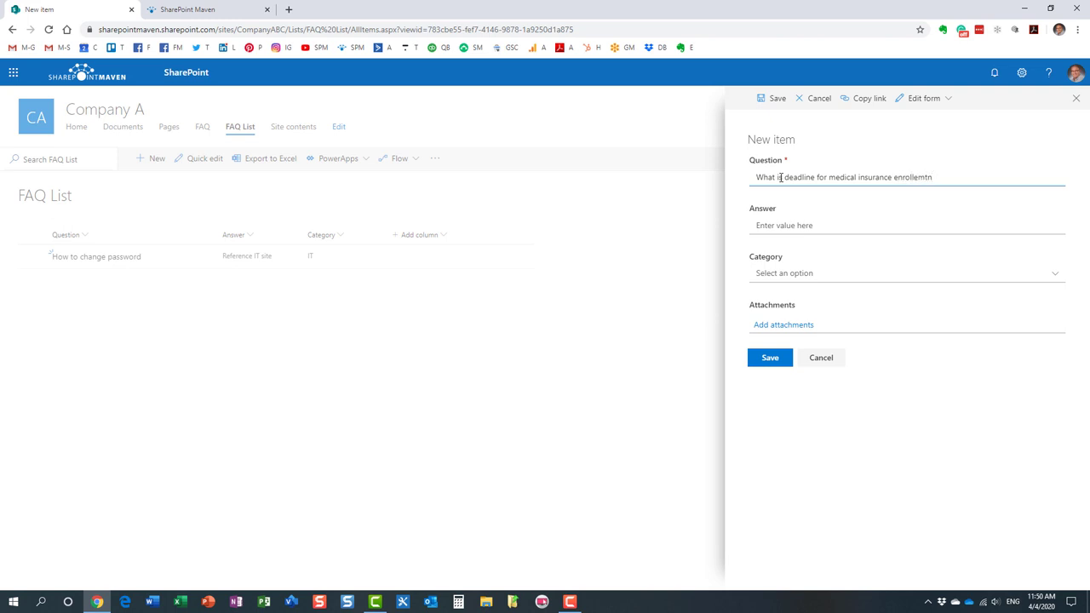
pyautogui.write('men')
pyautogui.click(772, 221)
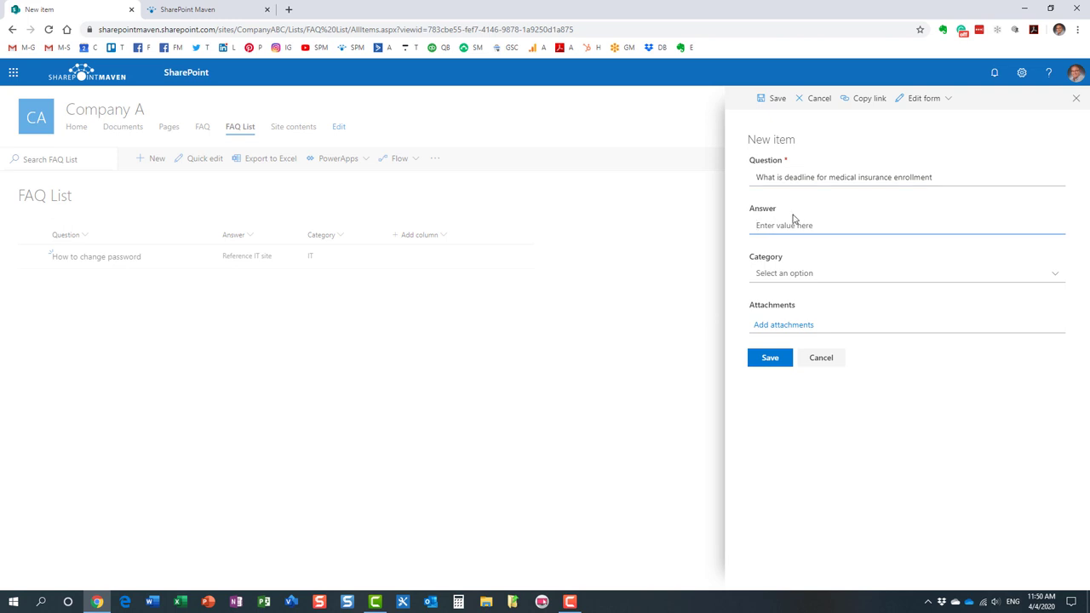
pyautogui.write('Nov 1, 2020')
pyautogui.click(779, 274)
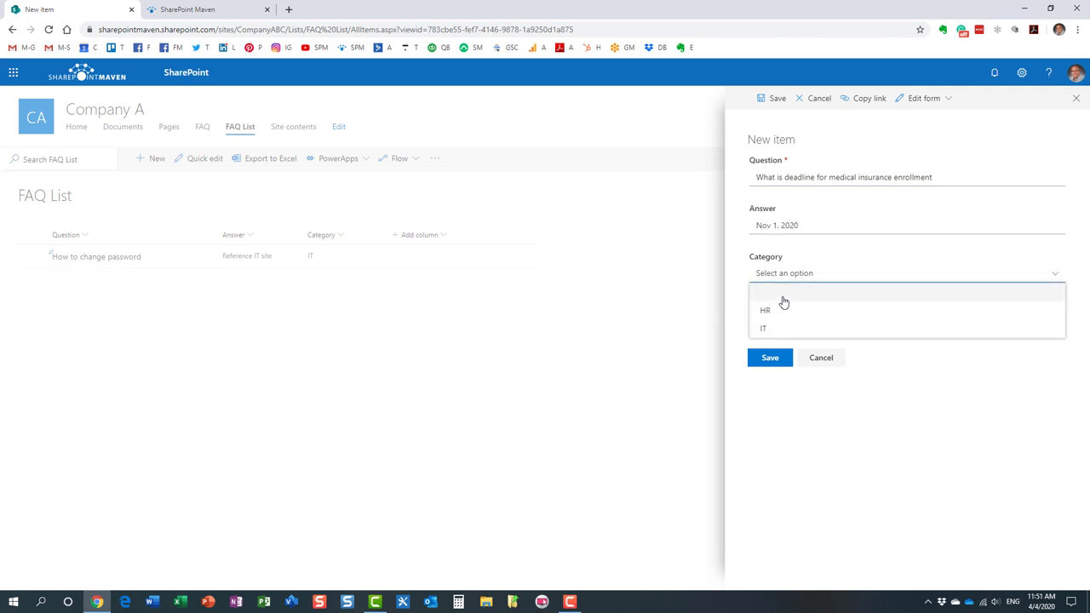
pyautogui.click(775, 310)
pyautogui.click(787, 364)
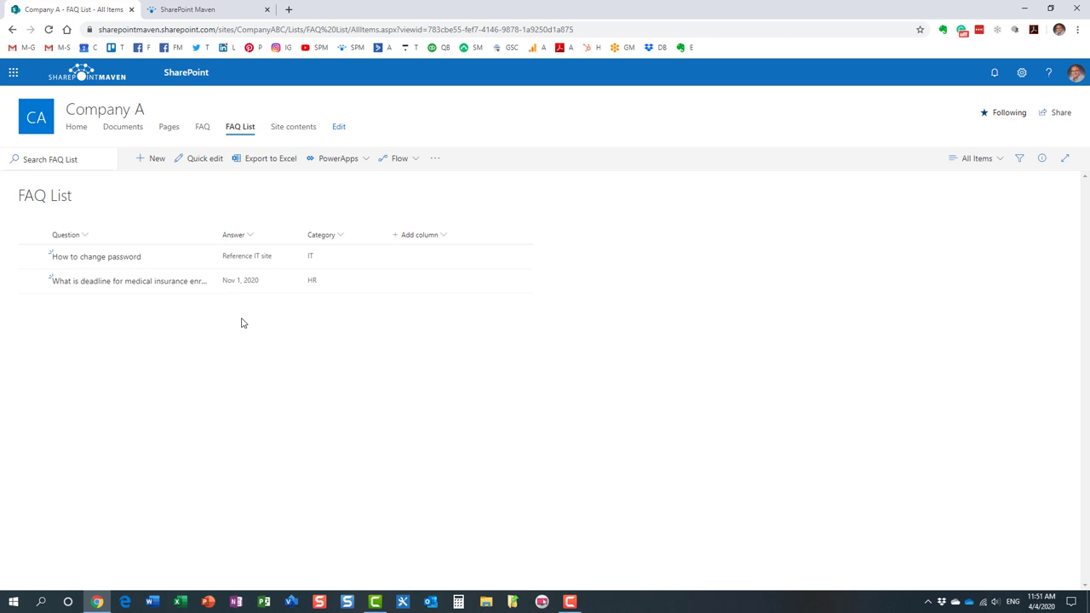
# Step: Consult the existing FAQ list's grouping, and start a new FAQ List view based on All Items named "Grouped by Question"
pyautogui.click(202, 126)
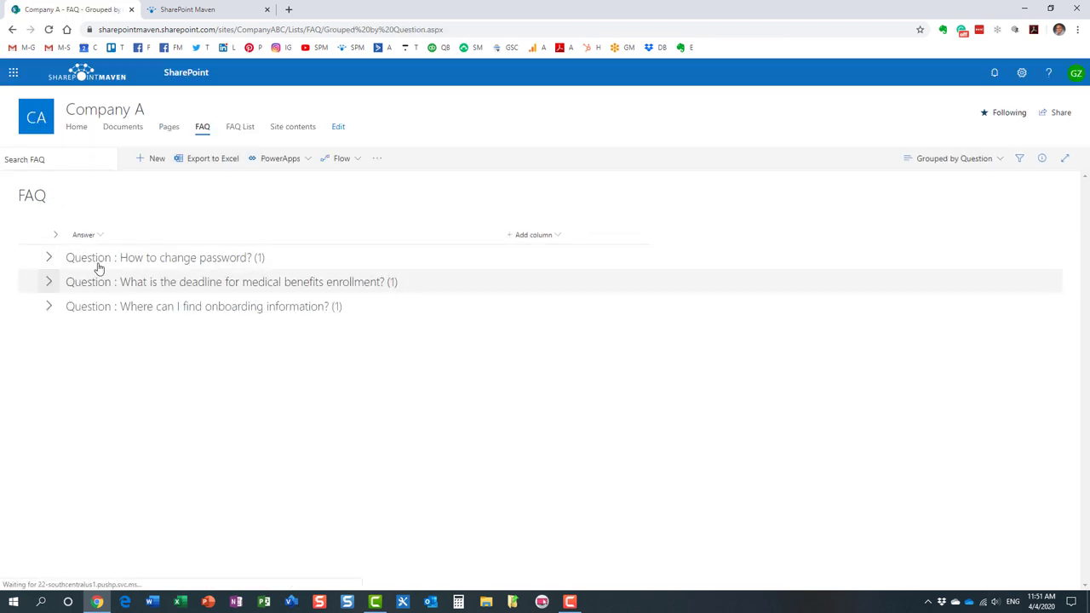
pyautogui.click(237, 129)
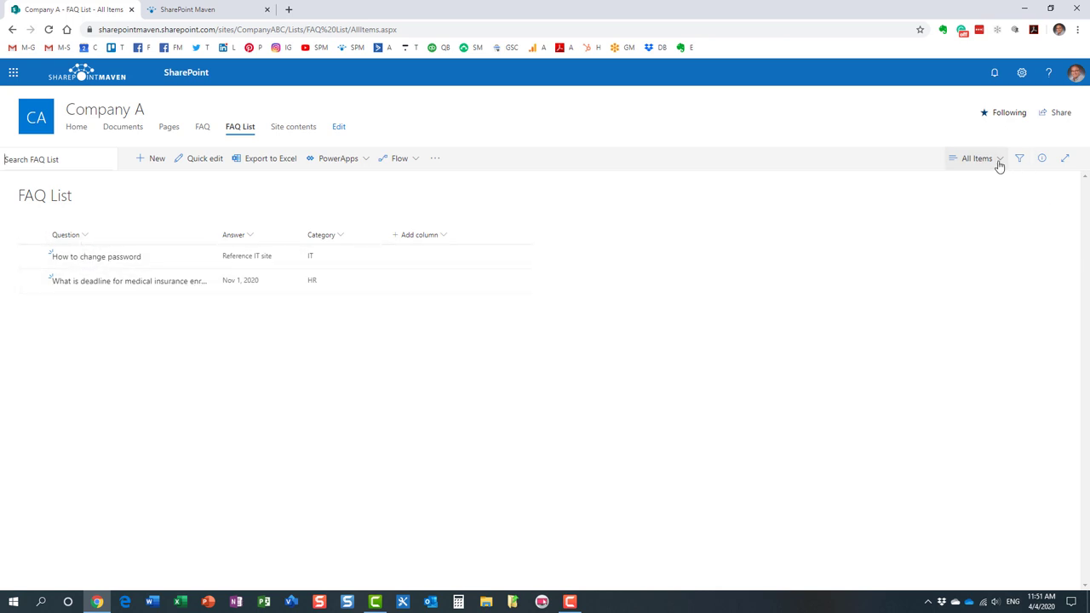
pyautogui.click(1022, 73)
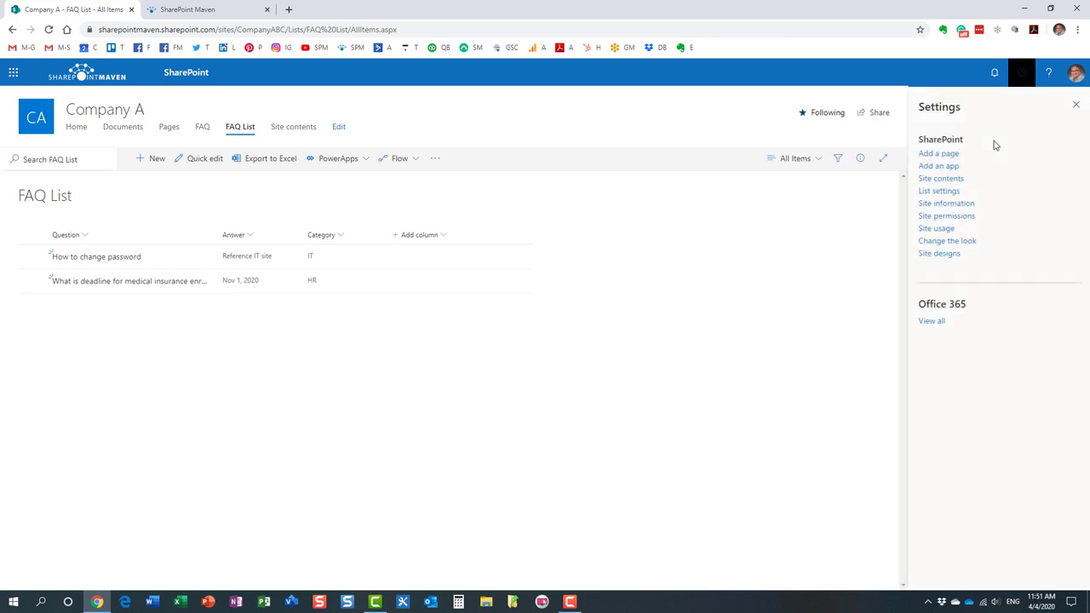
pyautogui.click(947, 195)
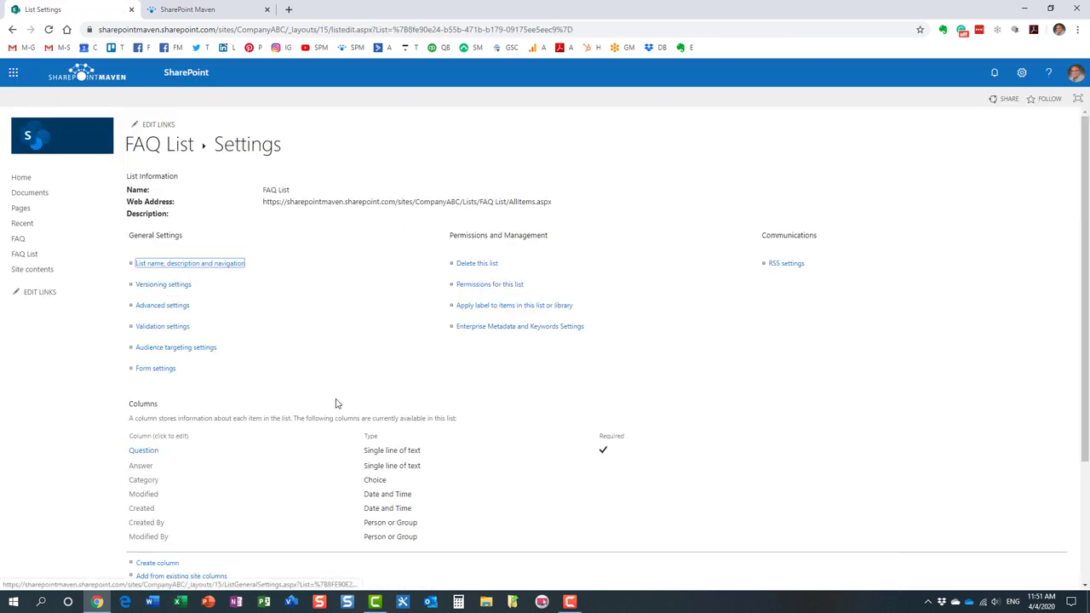
pyautogui.scroll(-2, 336, 402)
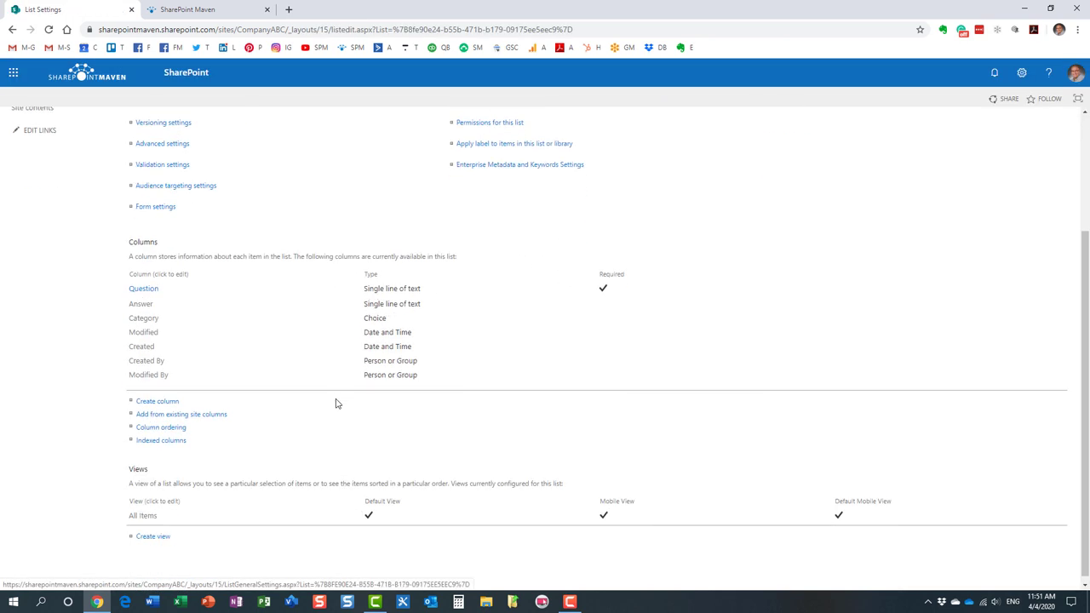
pyautogui.click(151, 538)
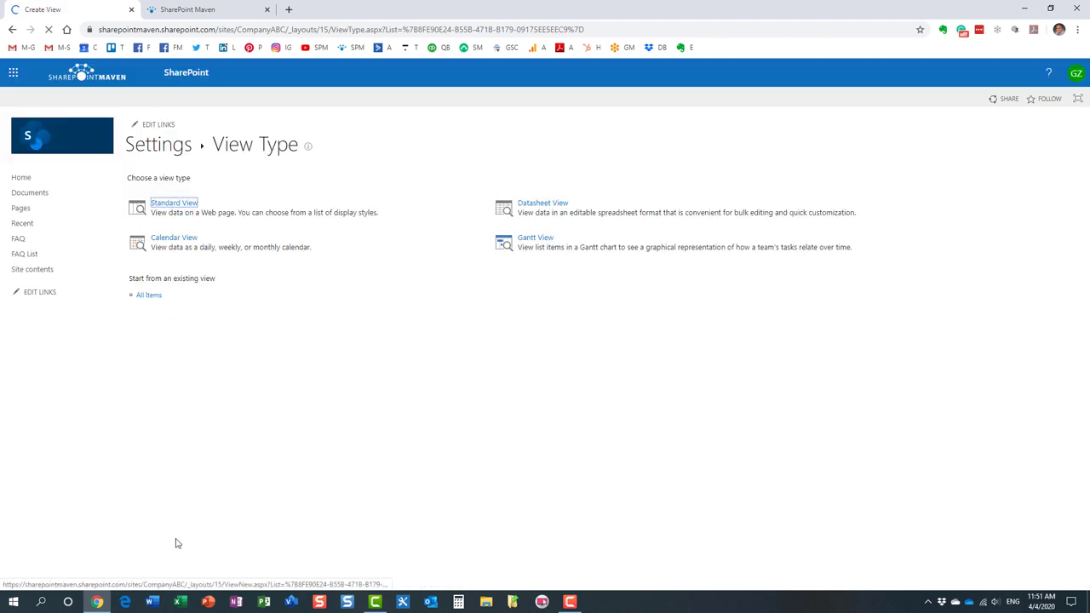
pyautogui.click(153, 298)
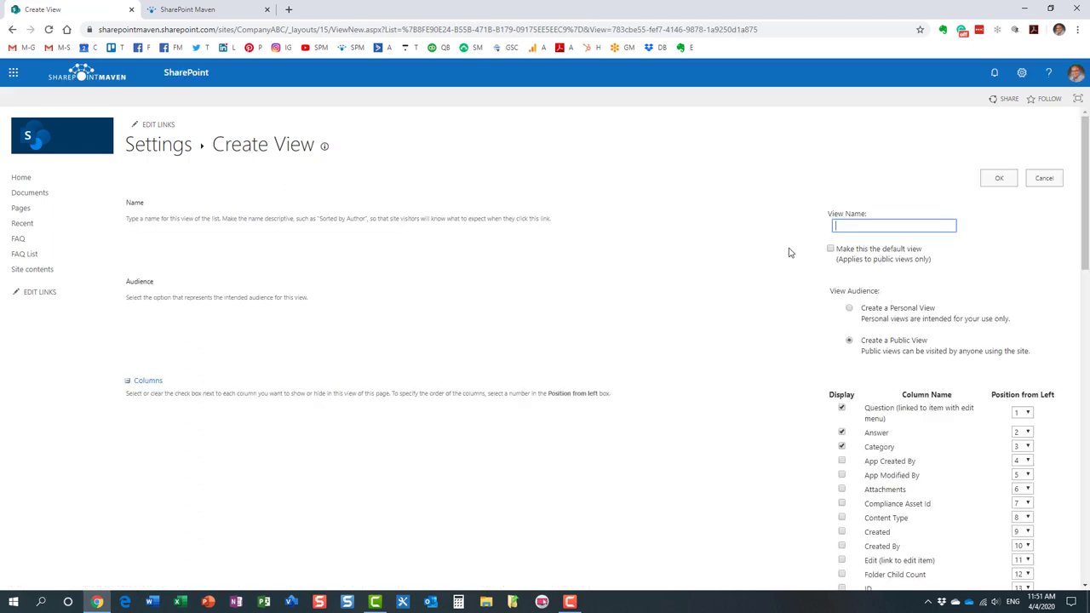
pyautogui.write('Grouped')
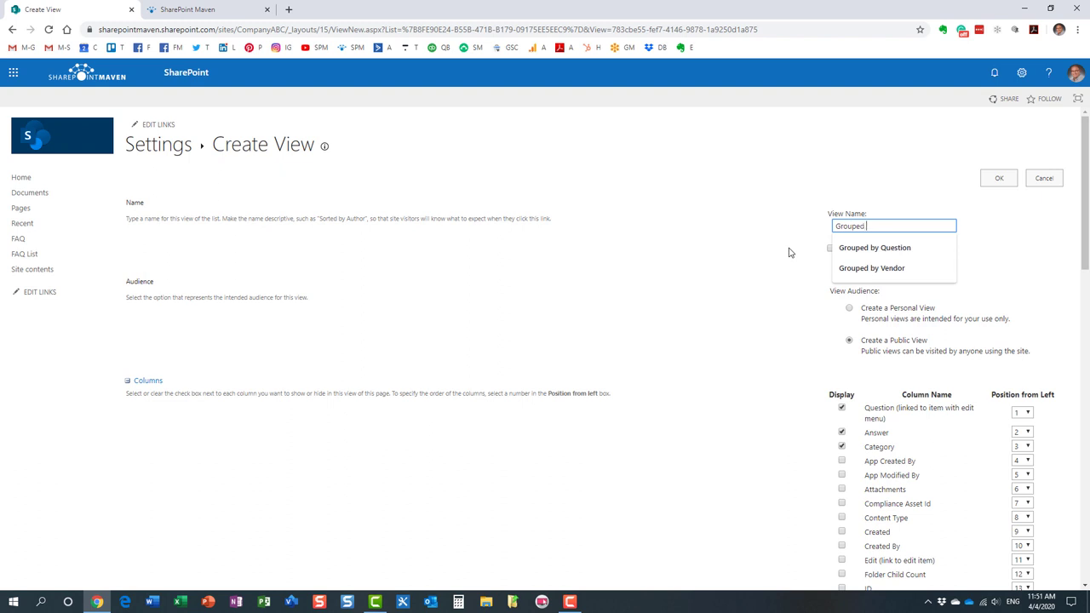
pyautogui.click(927, 248)
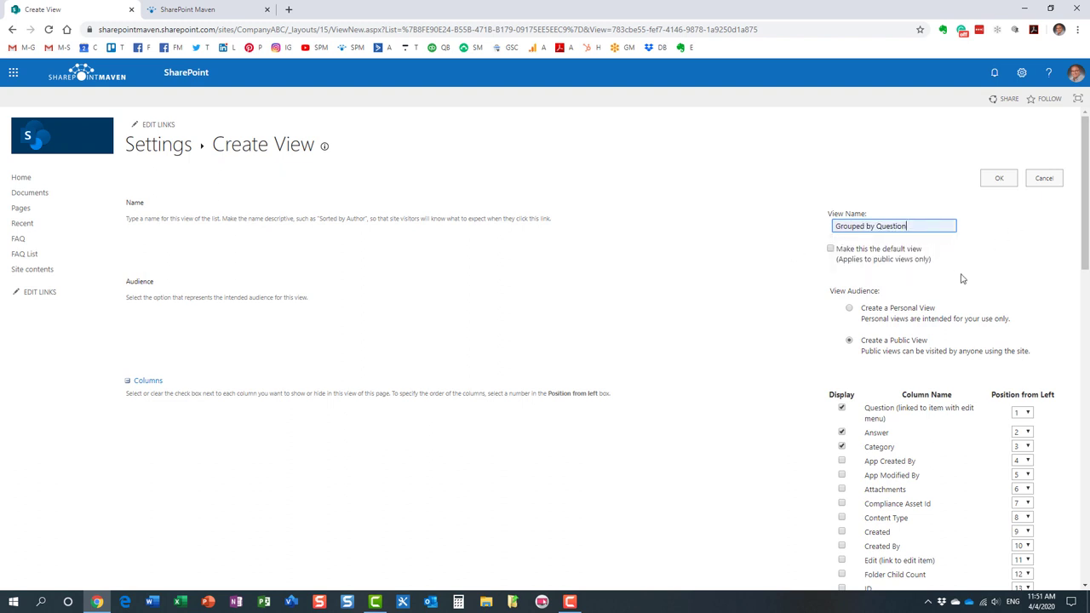
# Step: Hide the Question (linked to item with edit menu) column, group the view by that same column, and save the view
pyautogui.scroll(-2, 951, 365)
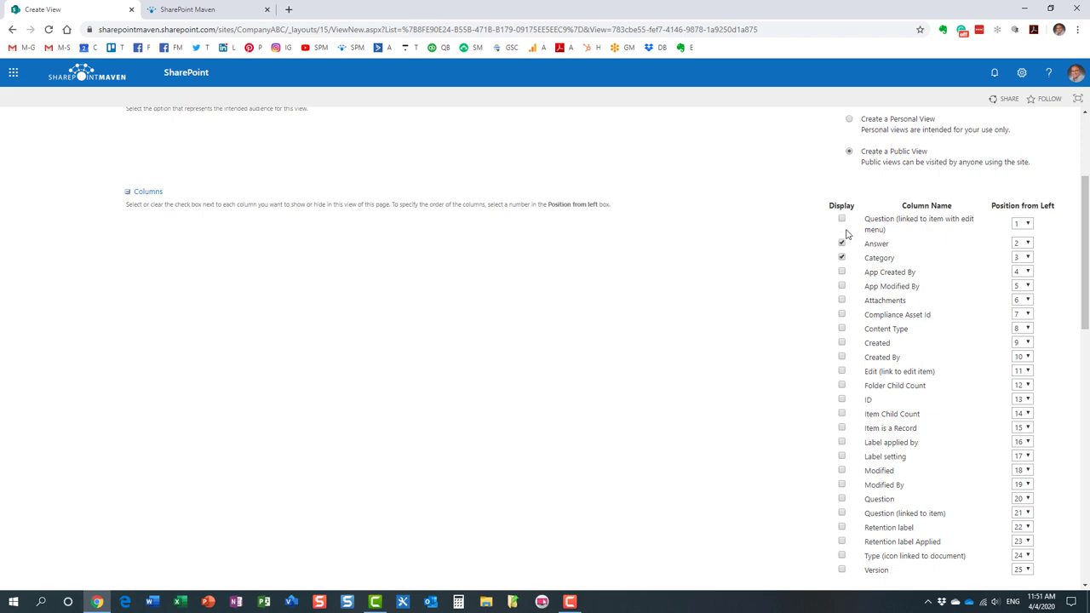
pyautogui.scroll(-10, 643, 316)
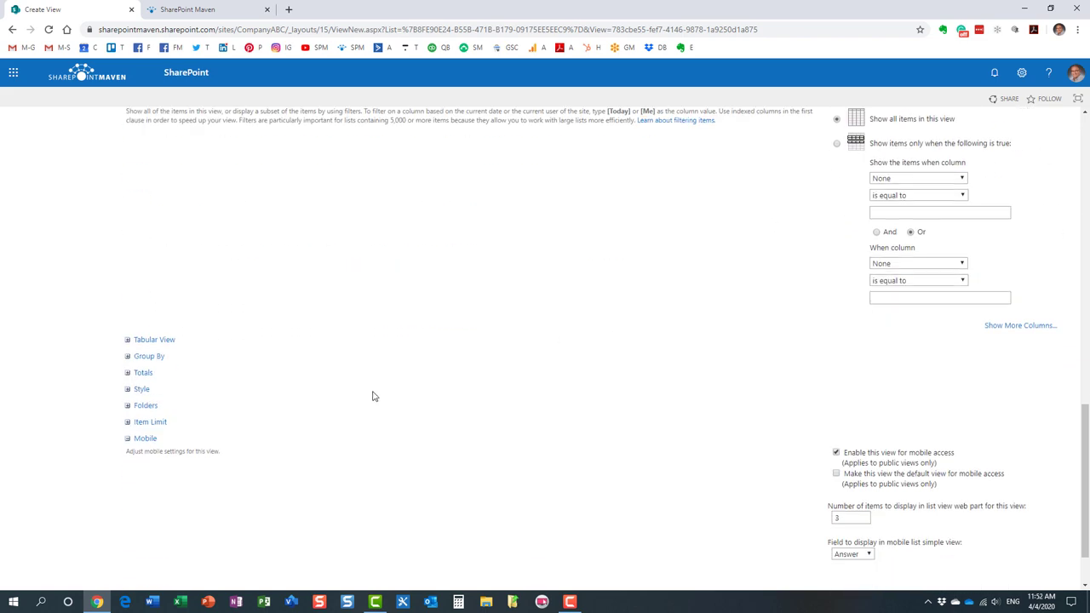
pyautogui.click(129, 358)
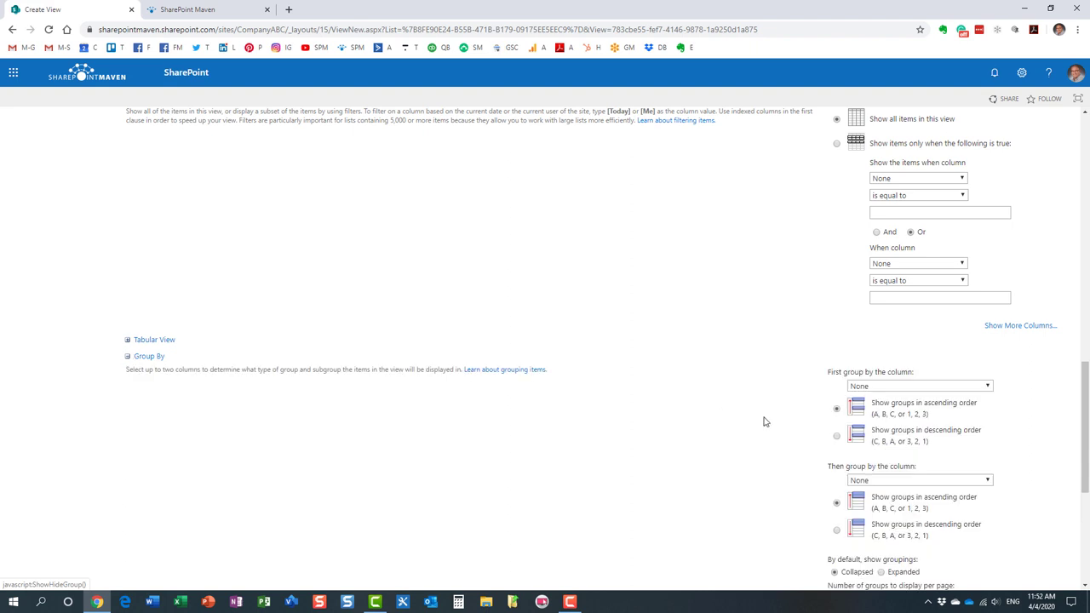
pyautogui.click(883, 387)
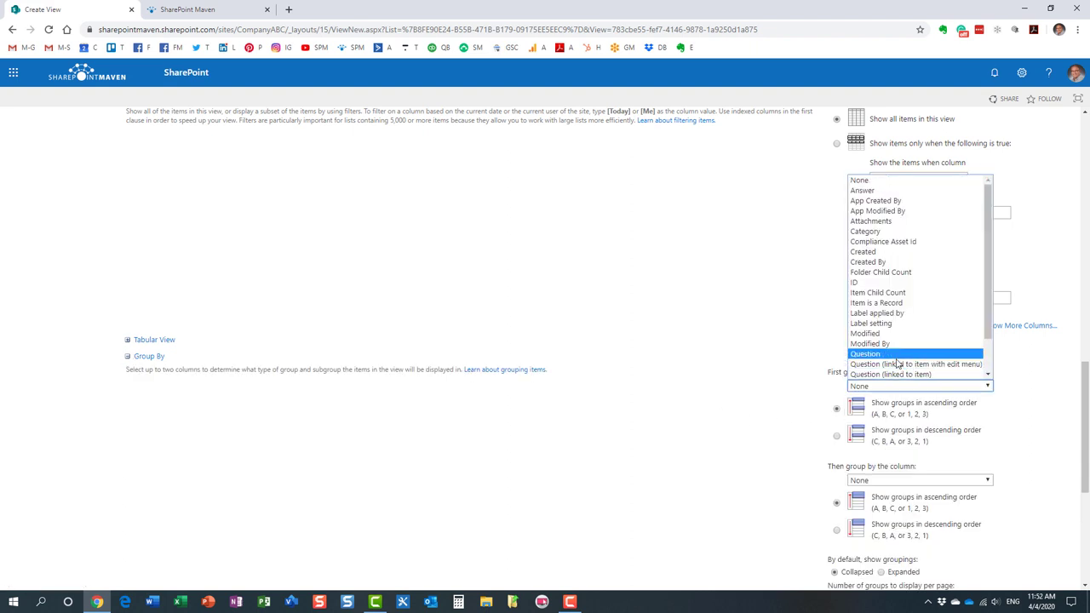
pyautogui.click(903, 364)
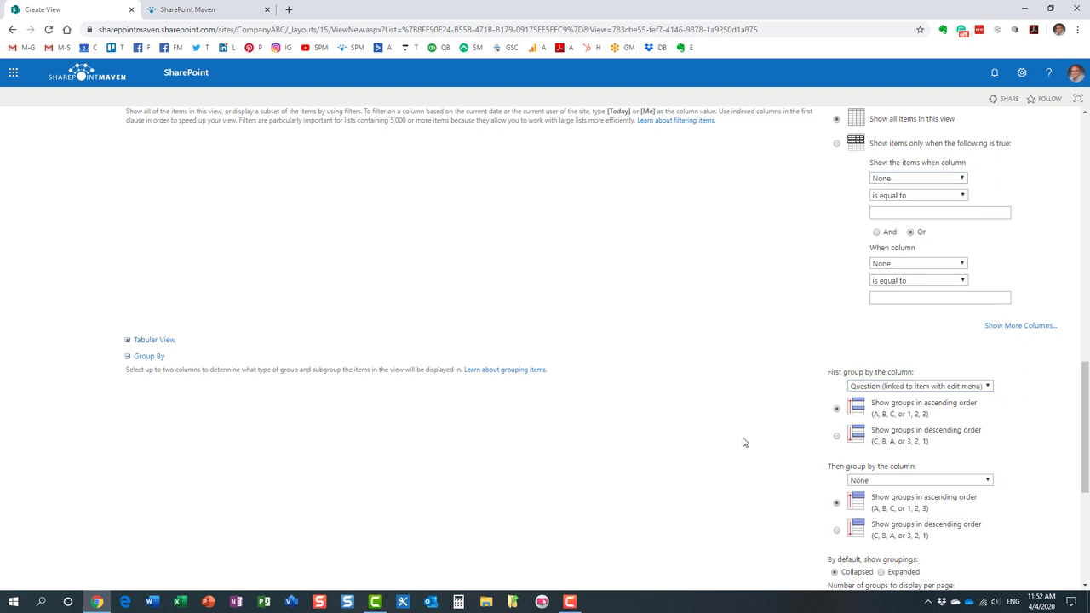
pyautogui.scroll(-4, 750, 451)
pyautogui.click(1013, 526)
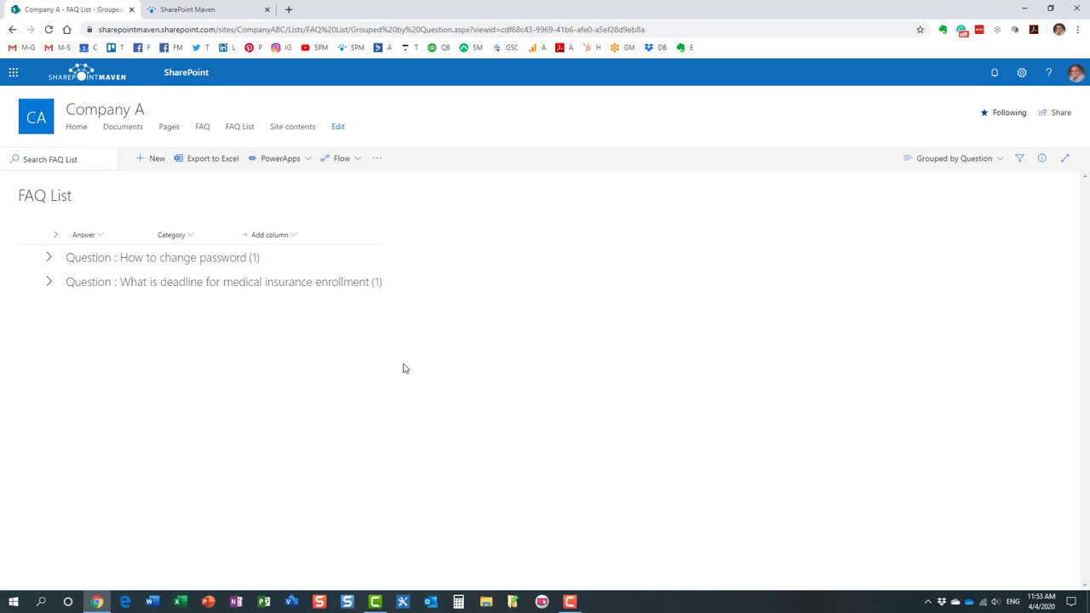
# Step: Expand and collapse both question groups in the Grouped by Question view to check their answers, leaving both expanded
pyautogui.click(50, 259)
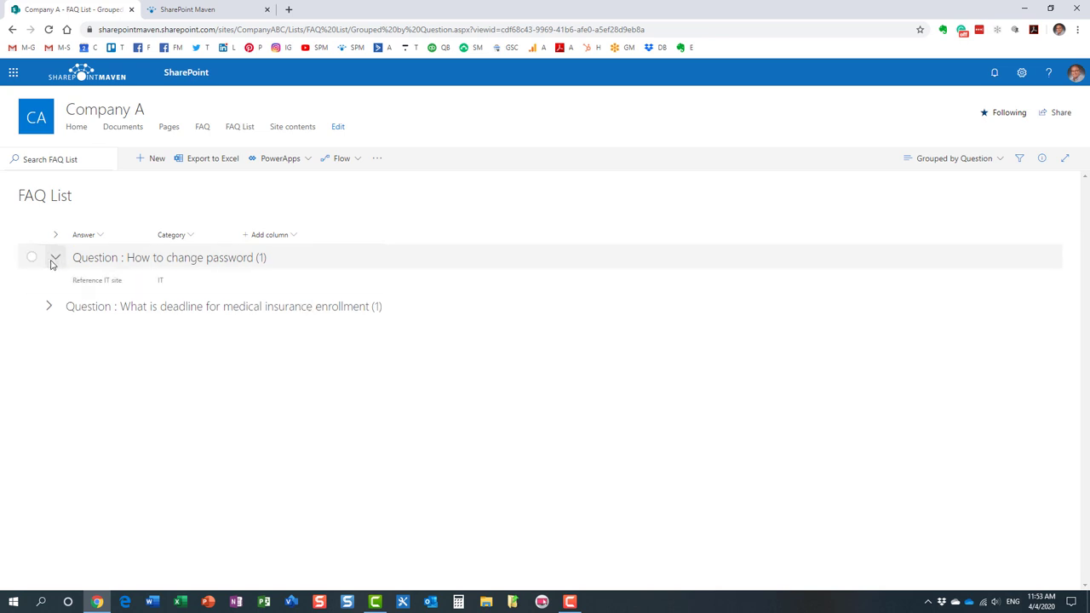
pyautogui.click(48, 307)
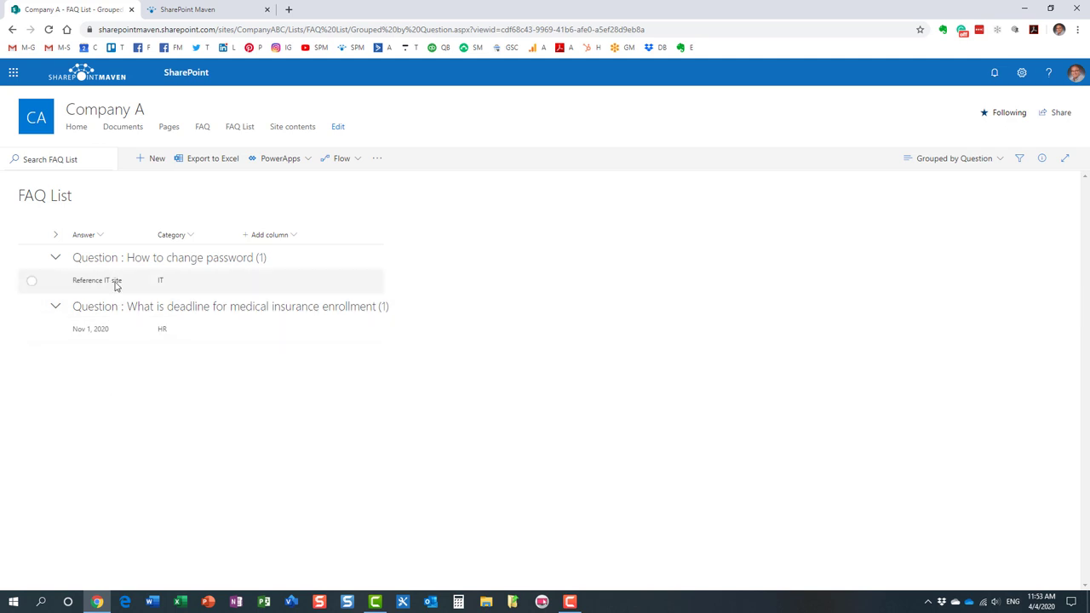
pyautogui.click(55, 258)
pyautogui.click(51, 283)
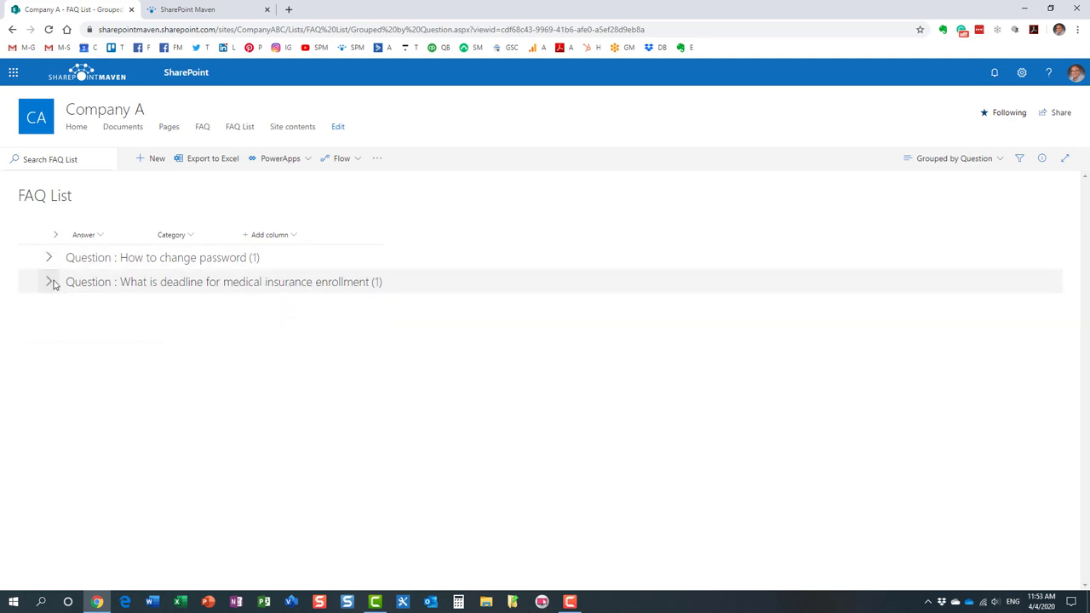
pyautogui.click(51, 283)
pyautogui.click(51, 258)
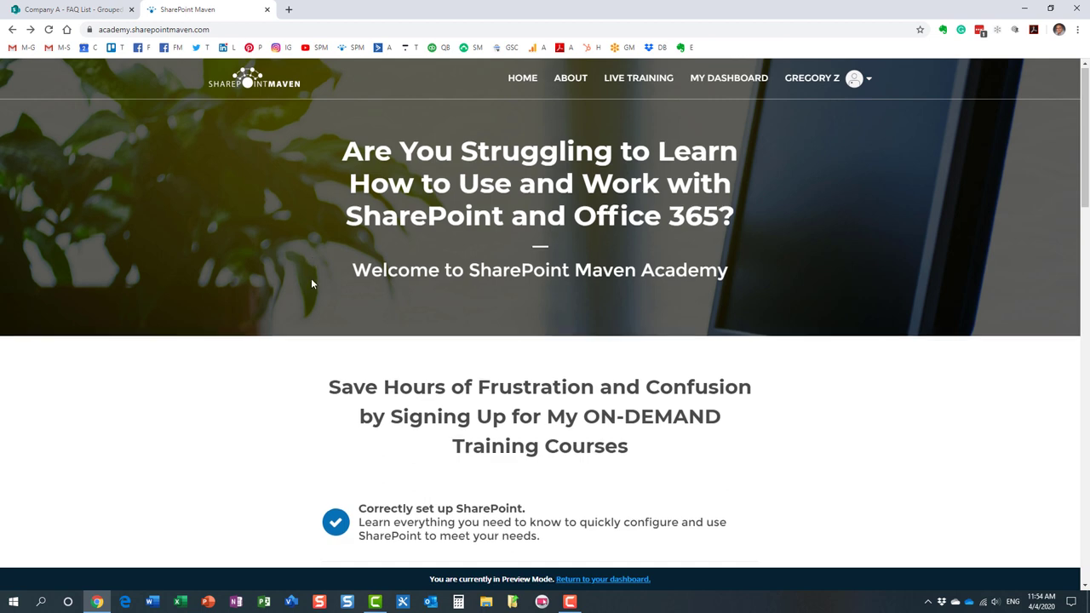
# Step: Browse the SharePoint Maven Academy training courses for end users and for site owners, and return to FAQ List
pyautogui.scroll(-5, 311, 279)
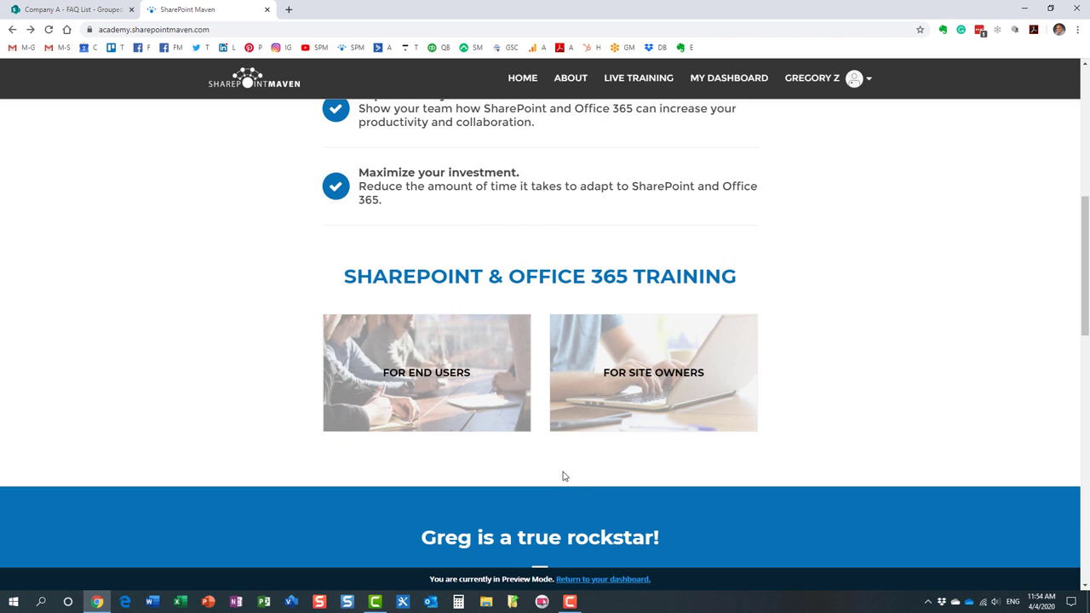
pyautogui.scroll(-1, 562, 476)
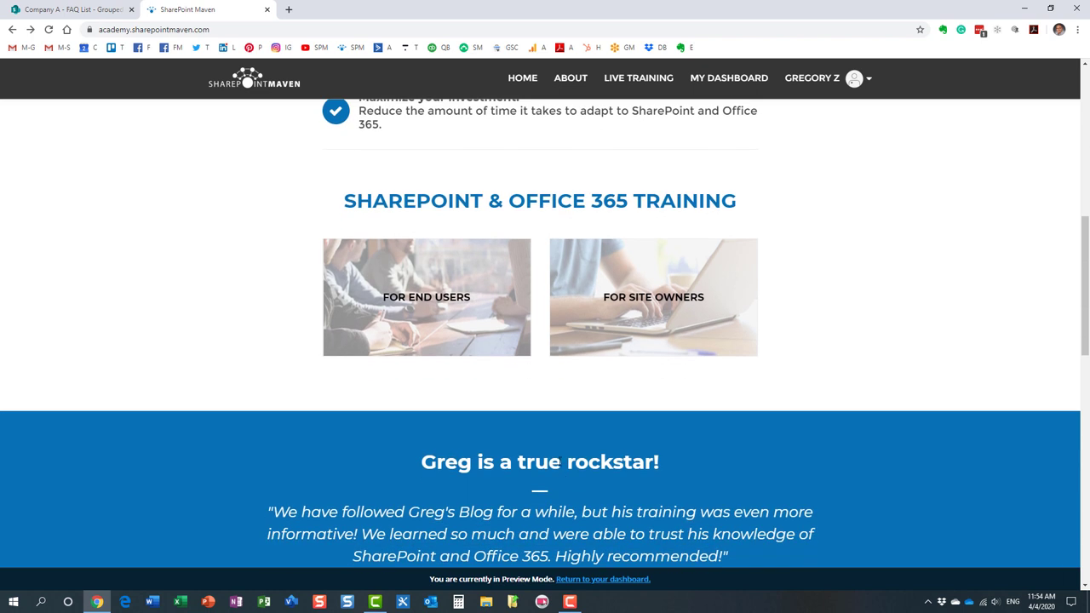
pyautogui.click(419, 284)
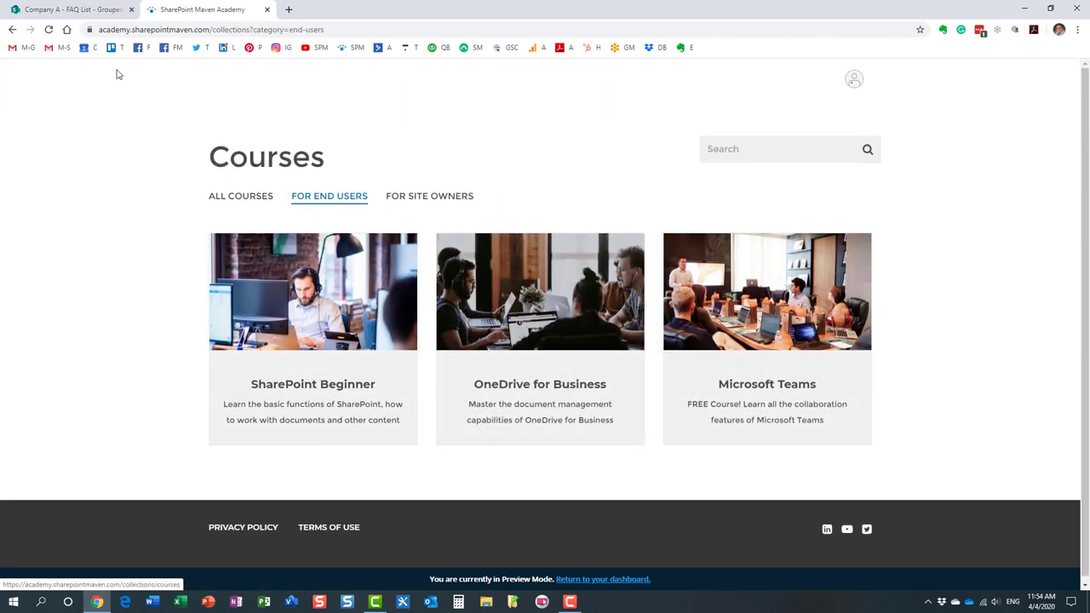
pyautogui.click(12, 29)
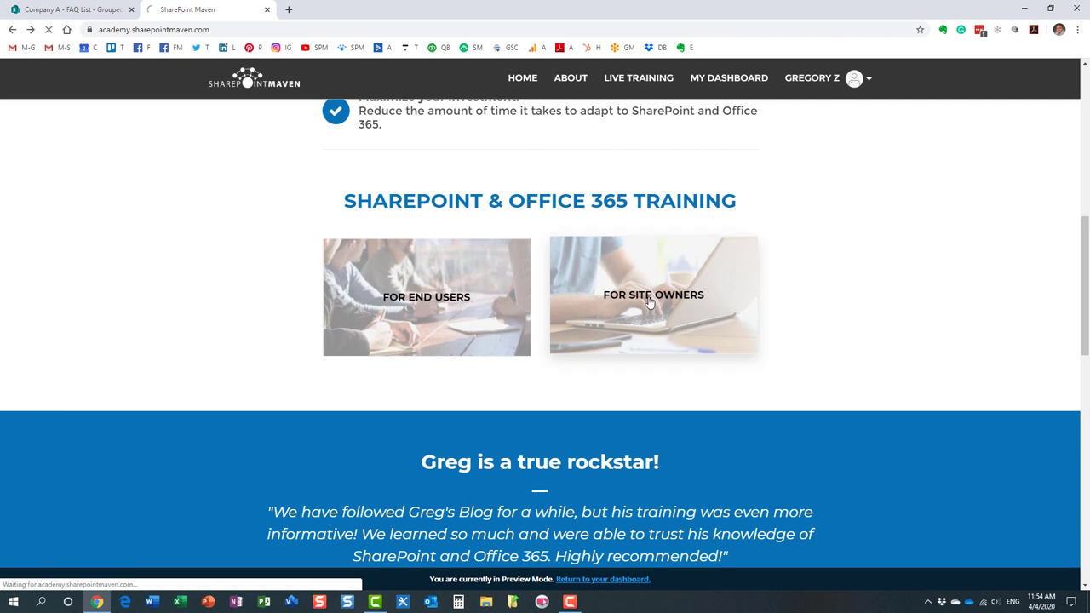
pyautogui.click(649, 302)
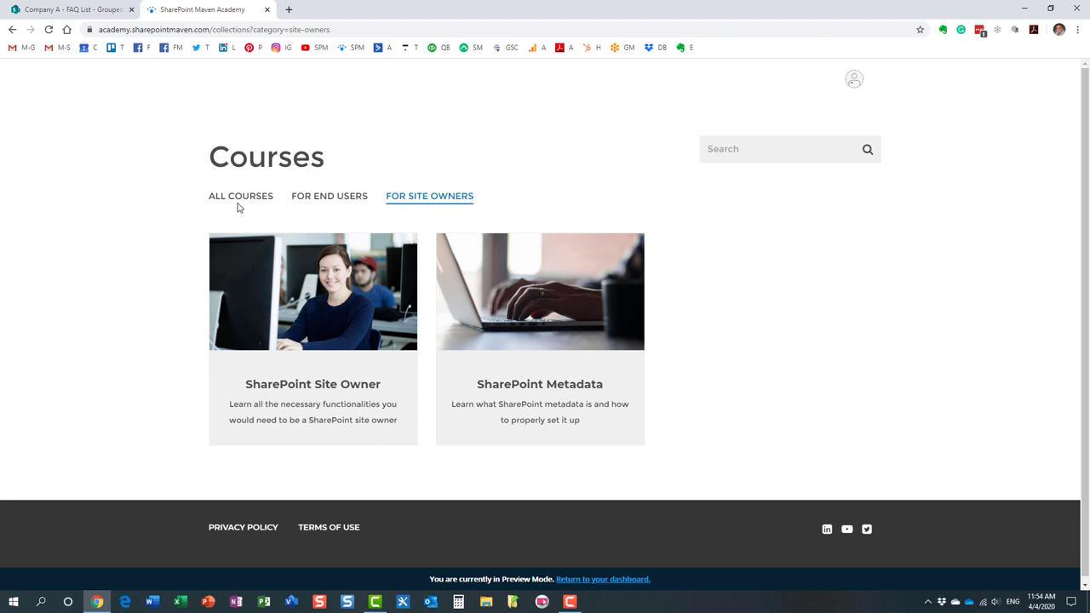
pyautogui.click(100, 12)
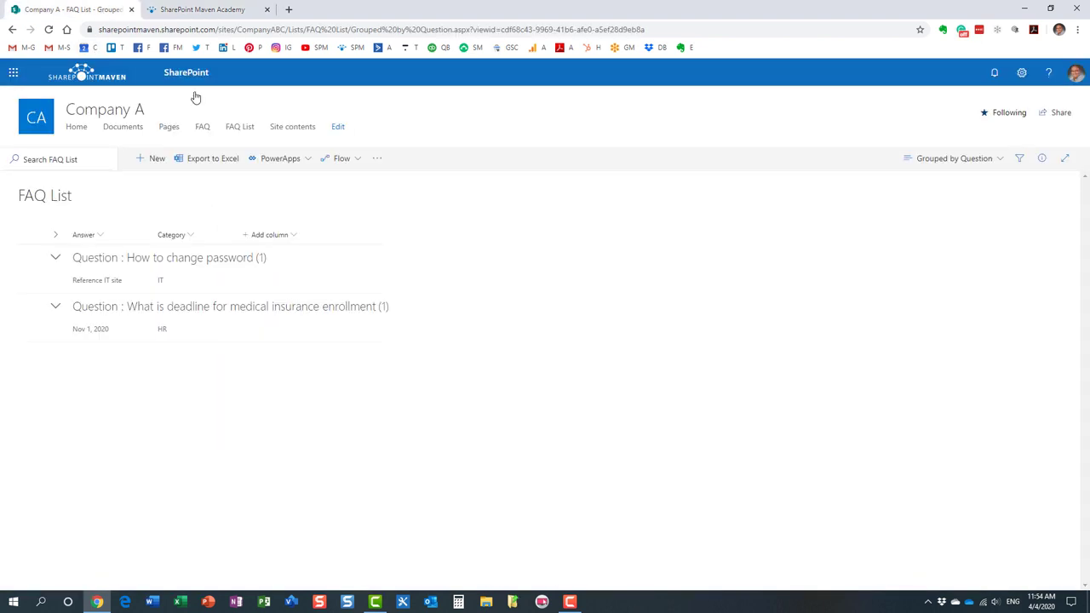